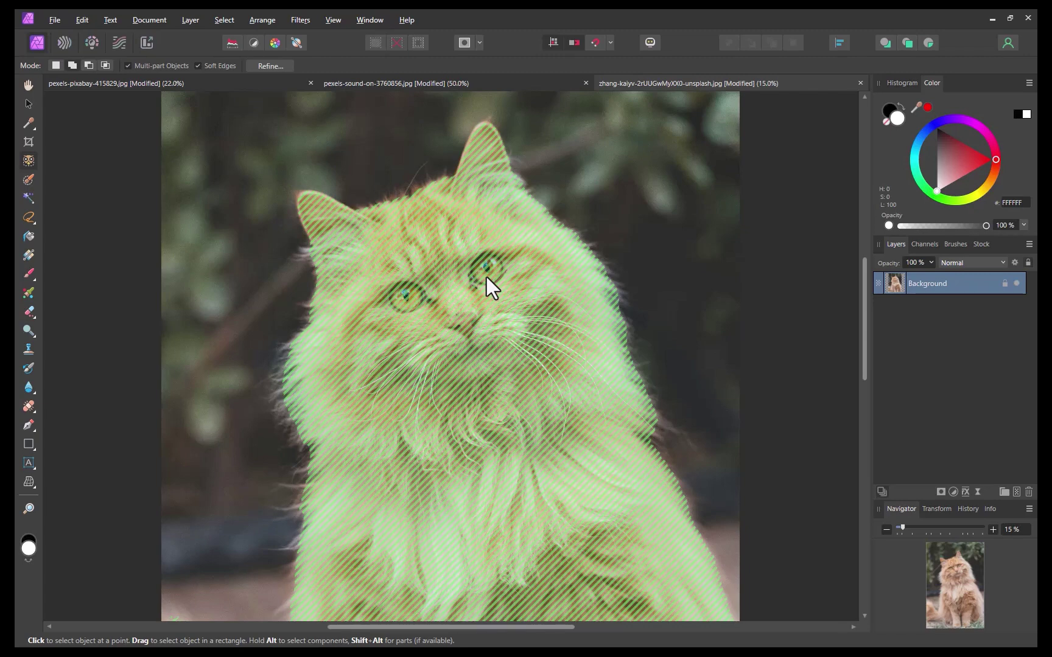
Step: Alt-click to narrow the cat selection down to just its two eyes
{"action": "key", "text": "alt"}
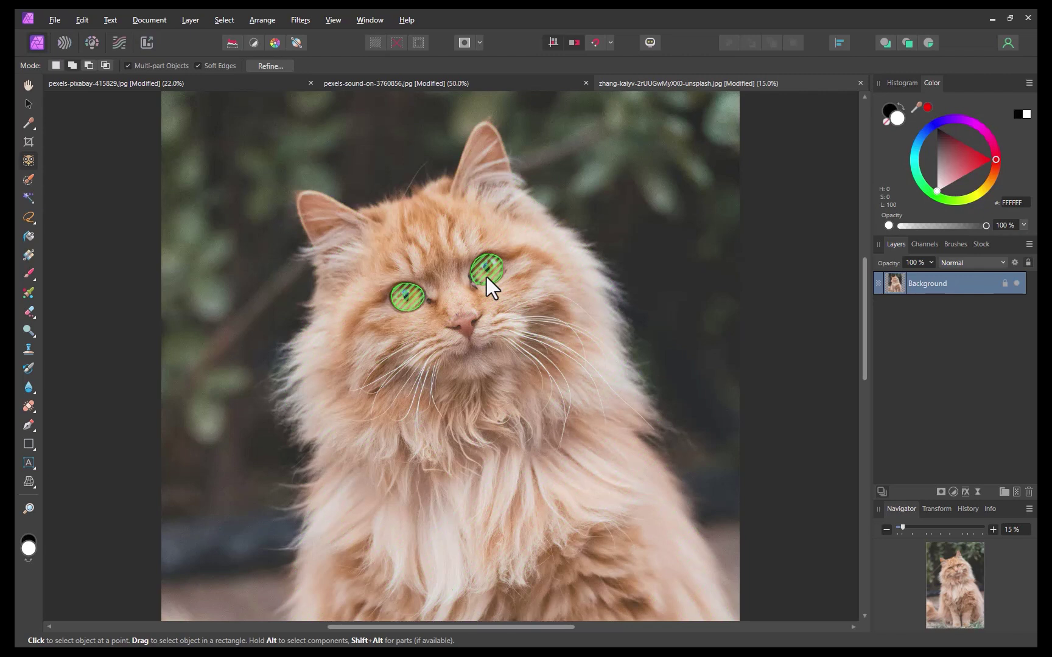
{"action": "left_click", "coordinate": [486, 277]}
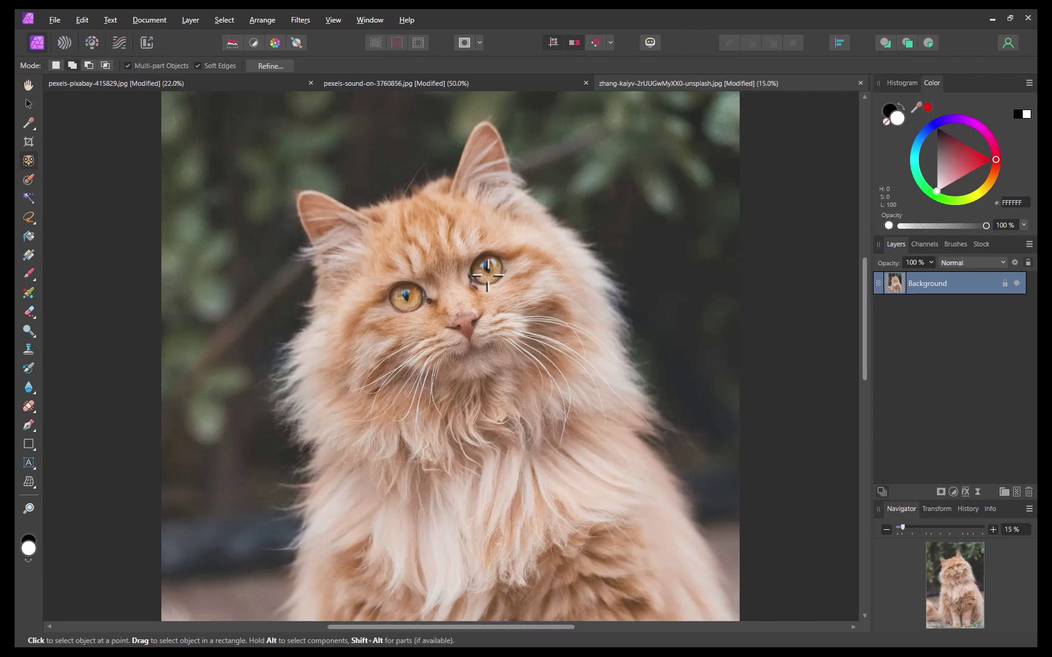
{"action": "left_click", "coordinate": [487, 276]}
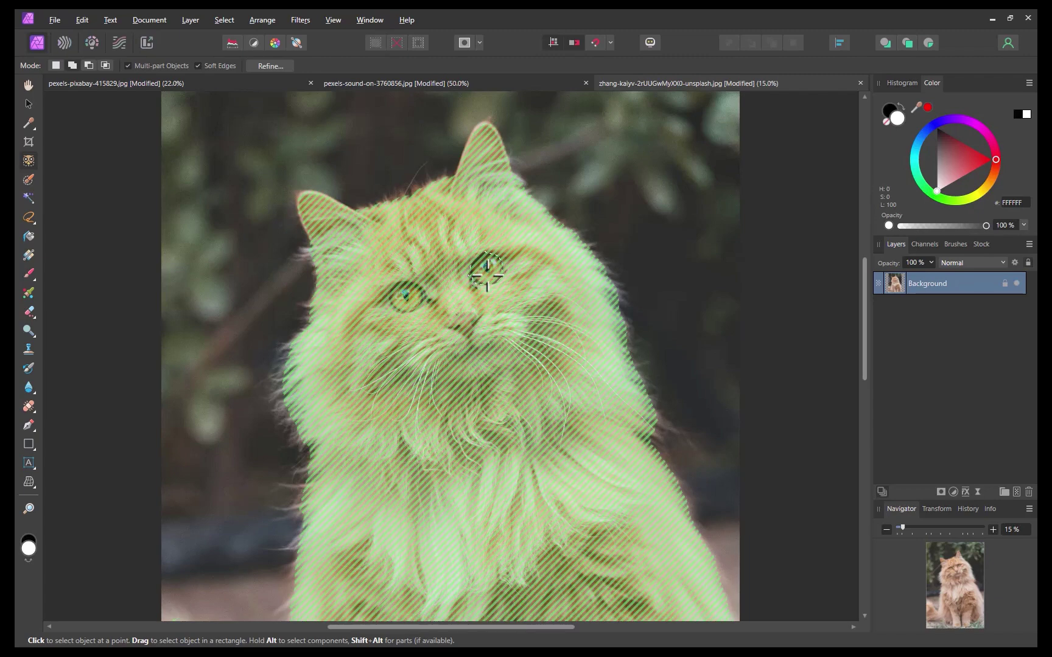
{"action": "left_click", "coordinate": [487, 276], "text": "alt"}
Step: Add an HSL adjustment with Hue Shift -45.5° to turn the eyes green
{"action": "left_click", "coordinate": [953, 492]}
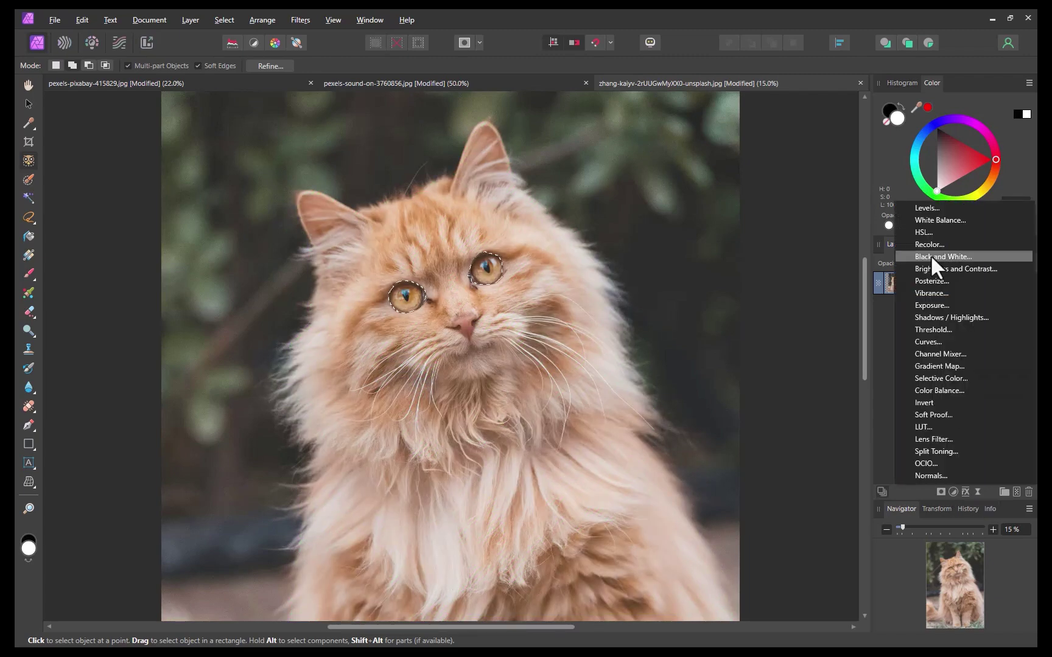
{"action": "left_click", "coordinate": [923, 232]}
{"action": "mouse_move", "coordinate": [688, 533]}
{"action": "left_mouse_down"}
{"action": "mouse_move", "coordinate": [669, 529]}
{"action": "mouse_move", "coordinate": [680, 528]}
{"action": "left_mouse_up"}
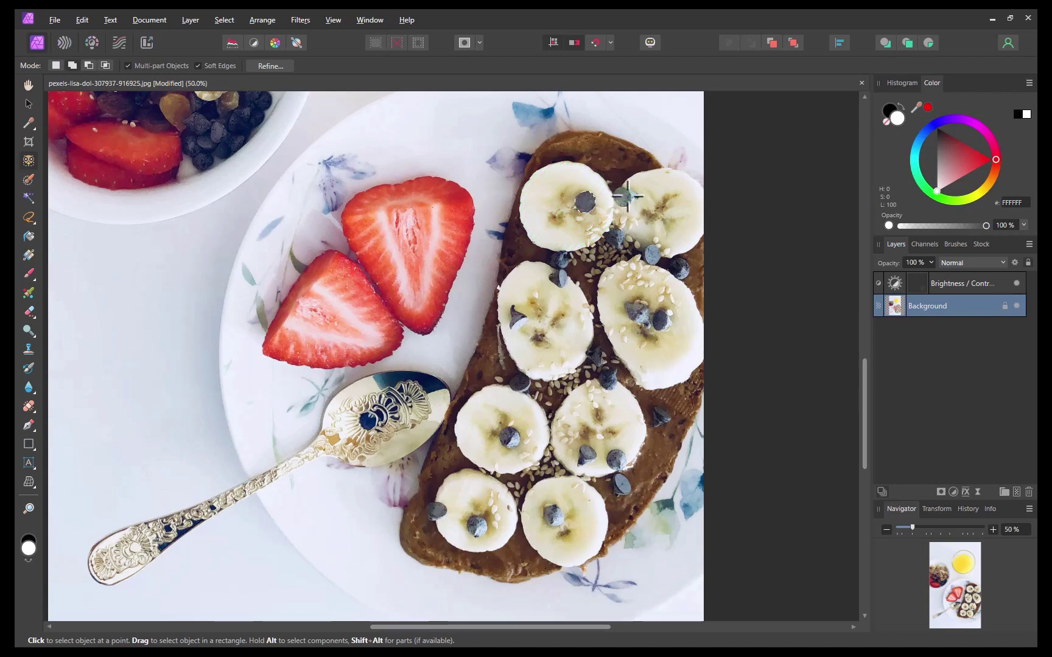
Step: Add the chocolate chips on the top, left, right and lower banana slices to the selection
{"action": "left_click", "coordinate": [623, 196], "text": "shift"}
{"action": "left_click", "coordinate": [652, 254], "text": "shift"}
{"action": "left_click", "coordinate": [558, 278], "text": "shift"}
{"action": "left_click", "coordinate": [518, 317], "text": "shift"}
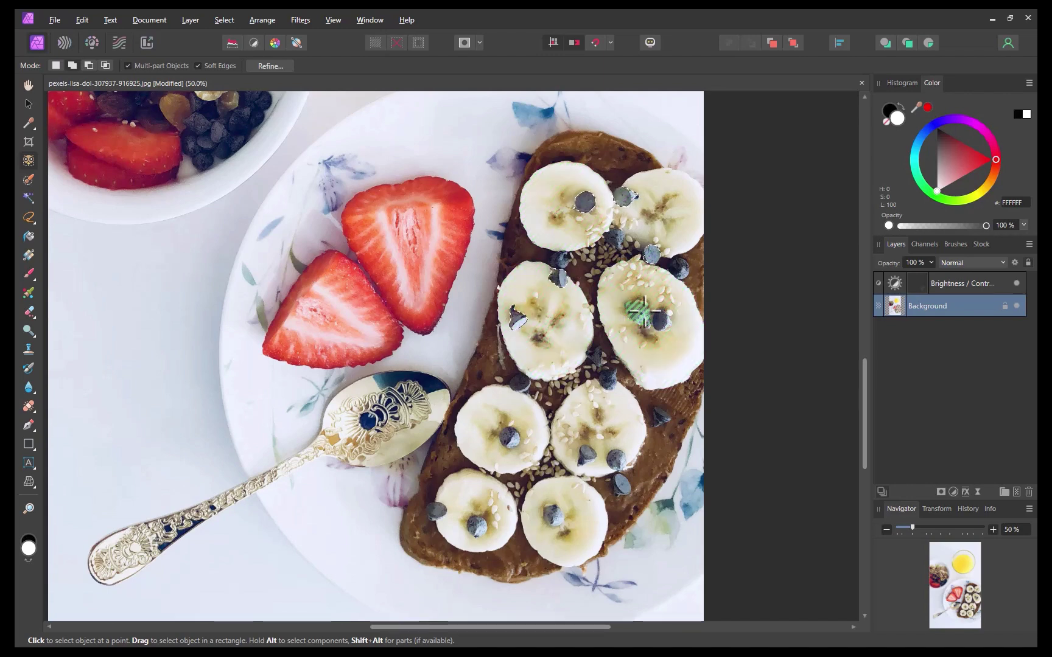
{"action": "left_click", "coordinate": [637, 312], "text": "shift"}
{"action": "left_click", "coordinate": [660, 319], "text": "shift"}
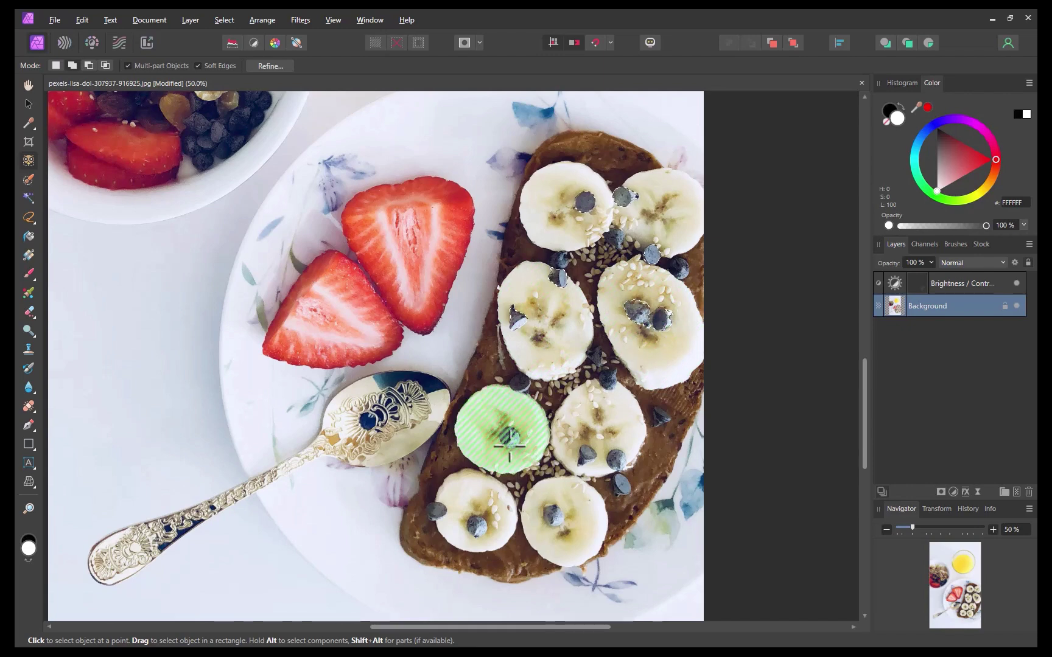
{"action": "left_click", "coordinate": [509, 437], "text": "shift"}
{"action": "left_click", "coordinate": [585, 454], "text": "shift"}
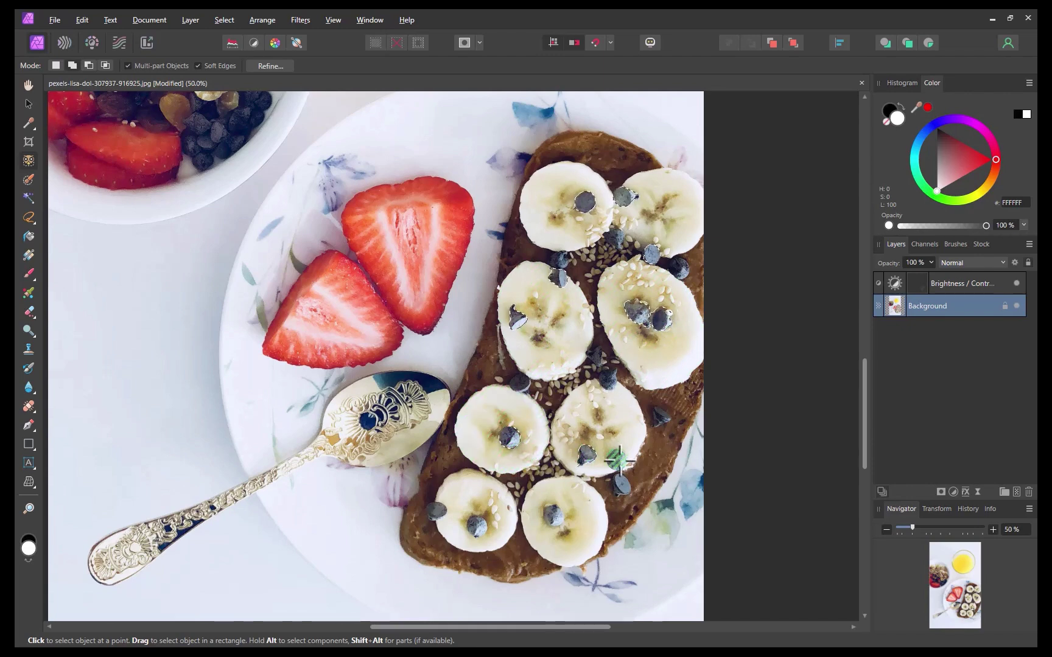
{"action": "left_click", "coordinate": [616, 458], "text": "shift"}
Step: Add the last chocolate chip to the selection
{"action": "left_click", "coordinate": [621, 486], "text": "shift"}
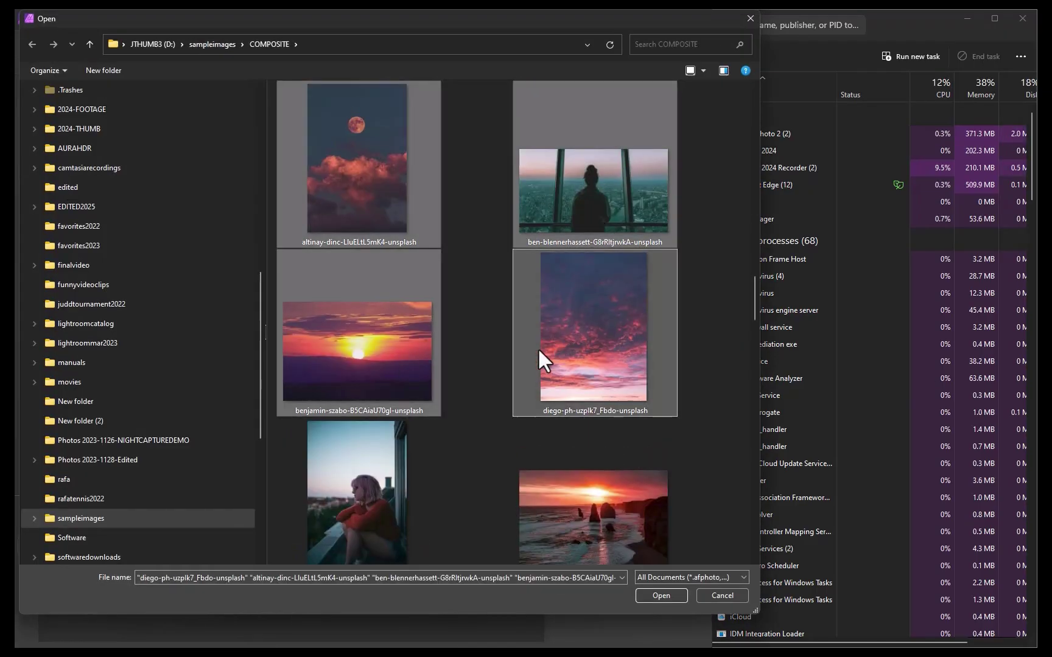
Step: Open all the chosen COMPOSITE photos and switch to the Object Selection Tool
{"action": "scroll", "coordinate": [543, 360], "scroll_direction": "down", "scroll_amount": 5}
{"action": "left_click", "coordinate": [661, 596]}
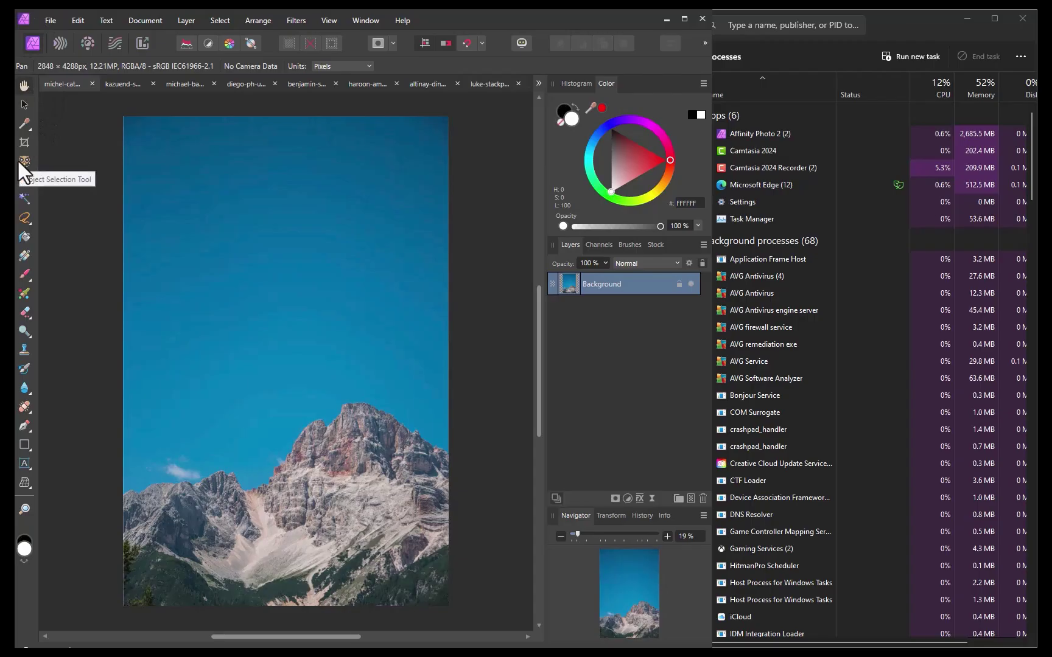
{"action": "left_click", "coordinate": [19, 162]}
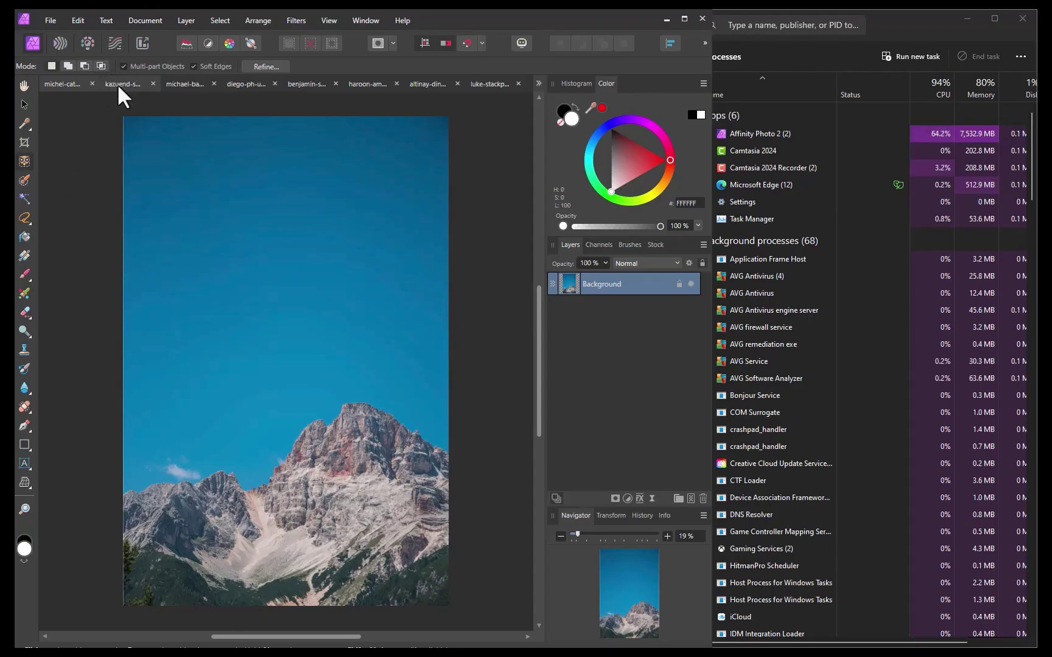
Step: Switch to the sunset photo and pick the Object Selection Tool
{"action": "left_click", "coordinate": [120, 86]}
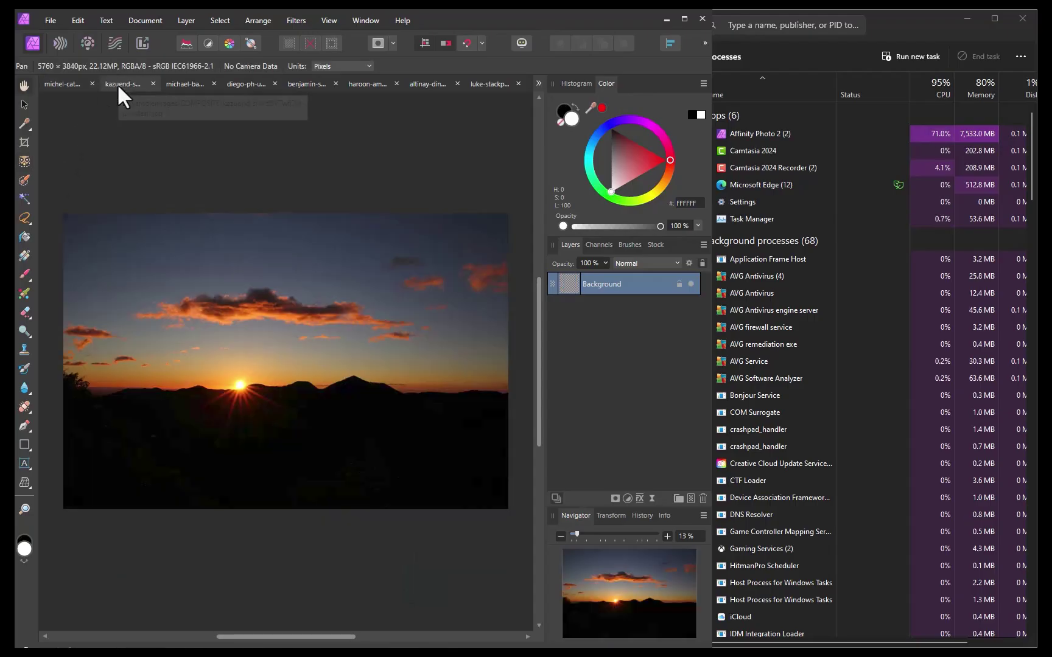
{"action": "left_click", "coordinate": [20, 159]}
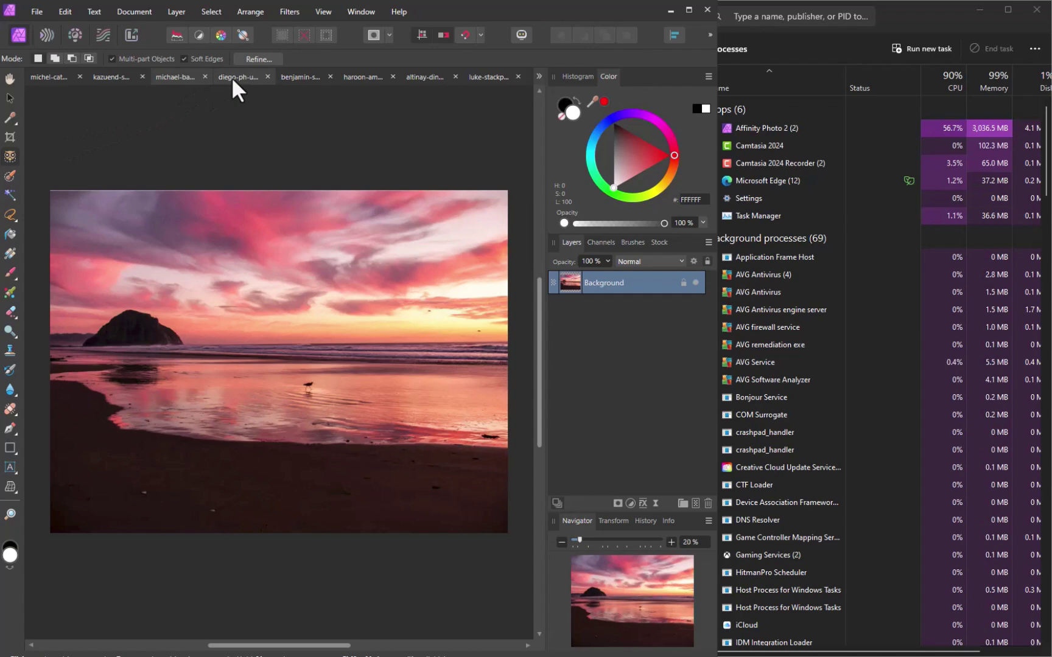
Step: Close the pink clouds, sunset and other photos without saving, leaving two documents open
{"action": "left_click", "coordinate": [233, 78]}
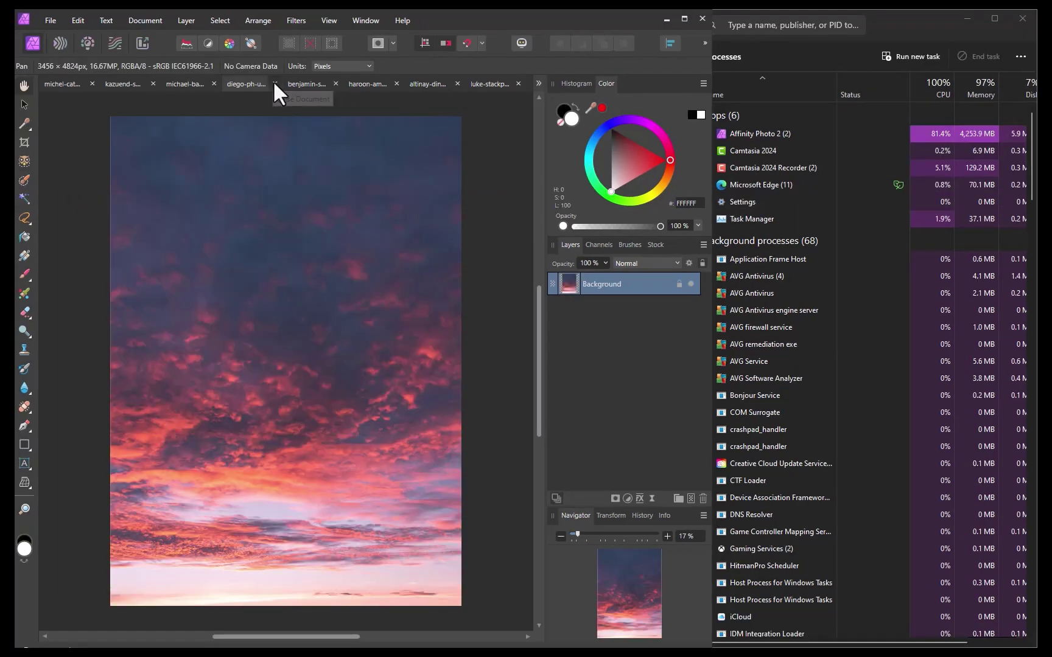
{"action": "left_click", "coordinate": [268, 77]}
{"action": "left_click", "coordinate": [331, 77]}
{"action": "left_click", "coordinate": [345, 83]}
{"action": "left_click", "coordinate": [389, 83]}
{"action": "left_click", "coordinate": [533, 84]}
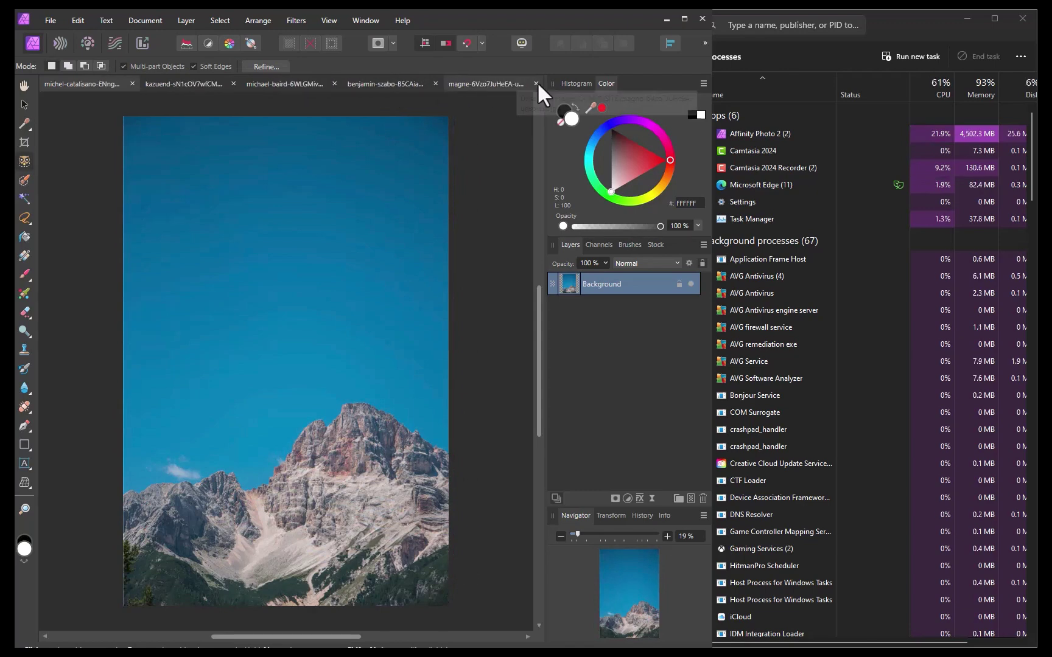
{"action": "left_click", "coordinate": [534, 83]}
{"action": "left_click", "coordinate": [533, 83]}
{"action": "left_click", "coordinate": [356, 346]}
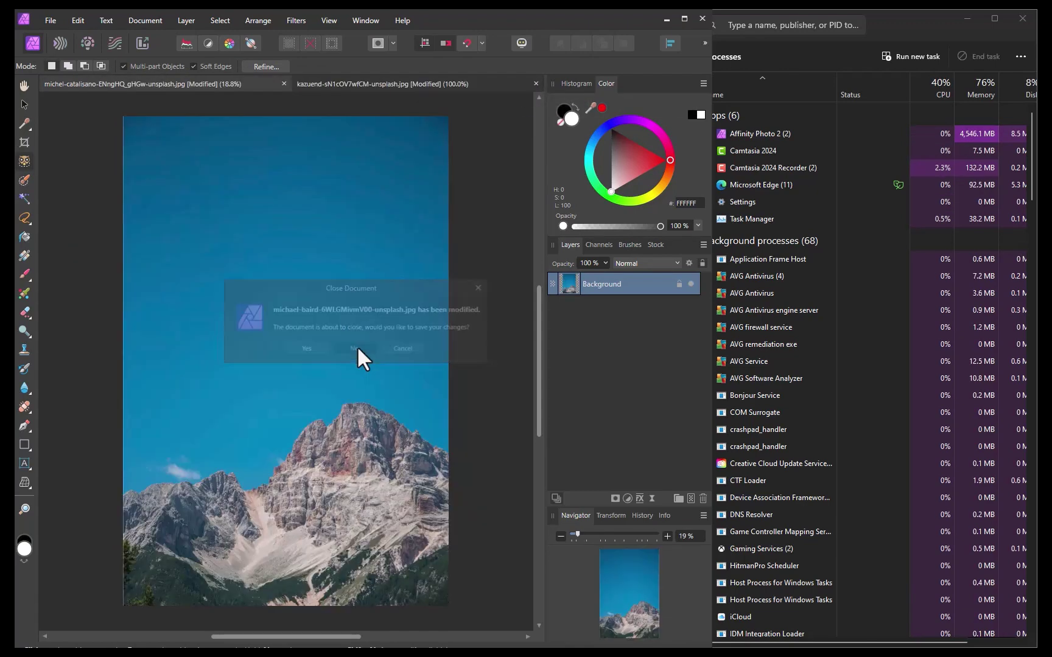
{"action": "left_click", "coordinate": [533, 83]}
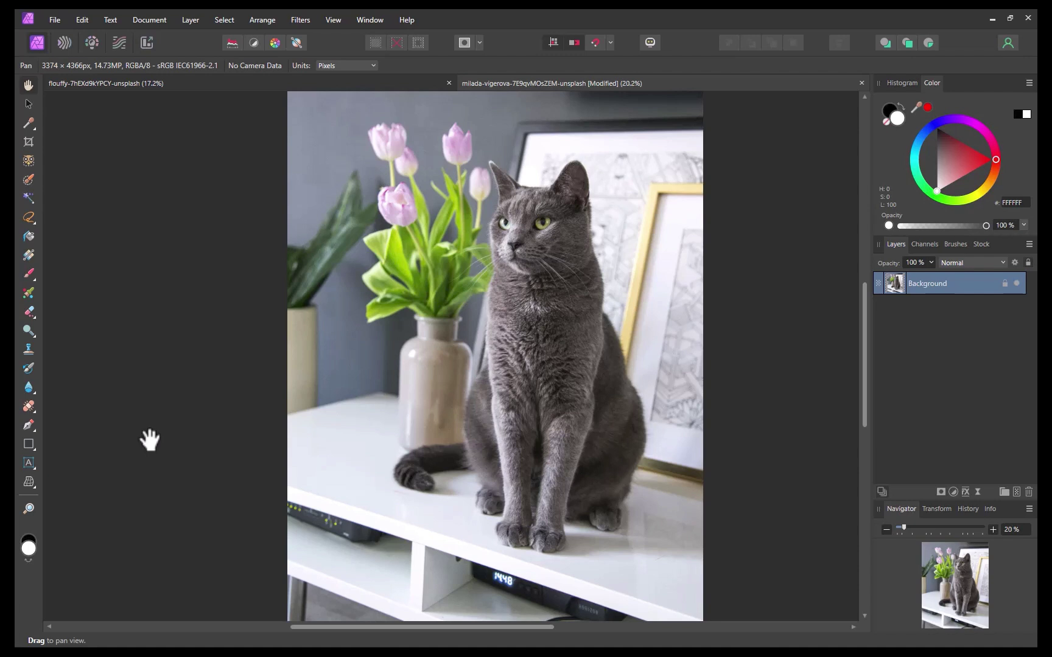
Step: Show the Macro panel and start recording a new macro
{"action": "left_click", "coordinate": [372, 20]}
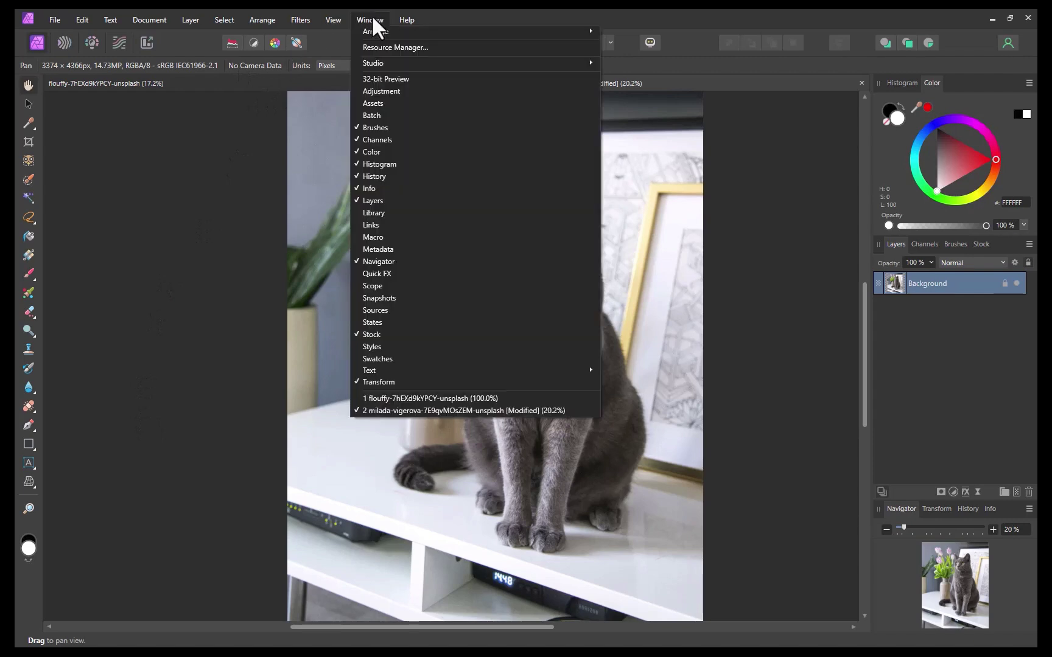
{"action": "left_click", "coordinate": [385, 236]}
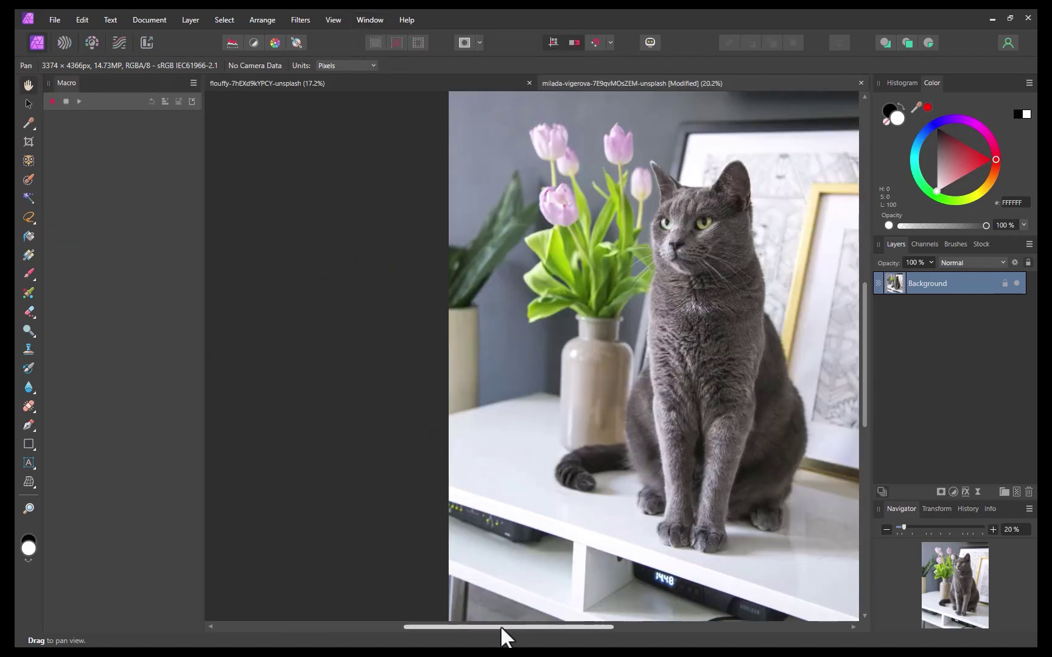
{"action": "left_click_drag", "start_coordinate": [496, 627], "coordinate": [517, 627]}
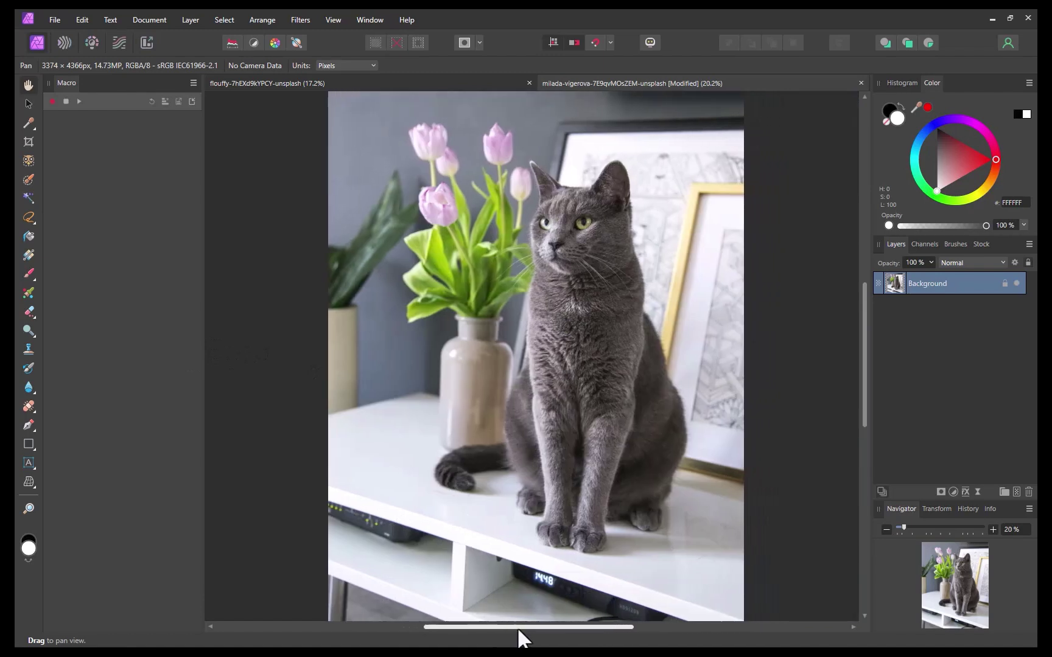
{"action": "left_click", "coordinate": [52, 101]}
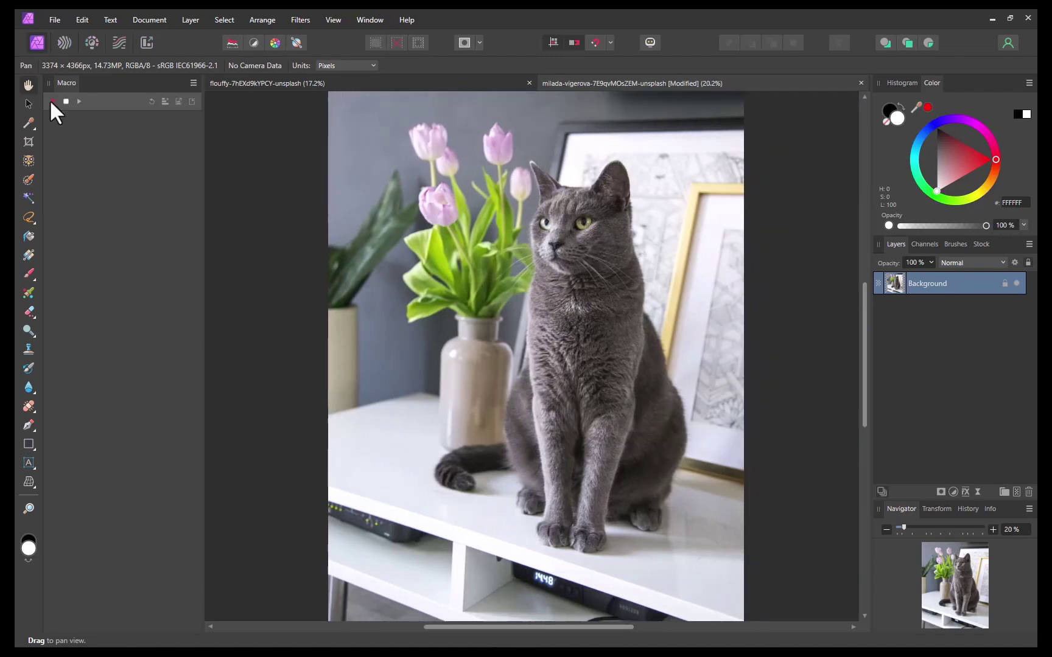
Step: Select the cat as subject and add a Brightness/Contrast layer at 22% brightness
{"action": "left_click", "coordinate": [219, 20]}
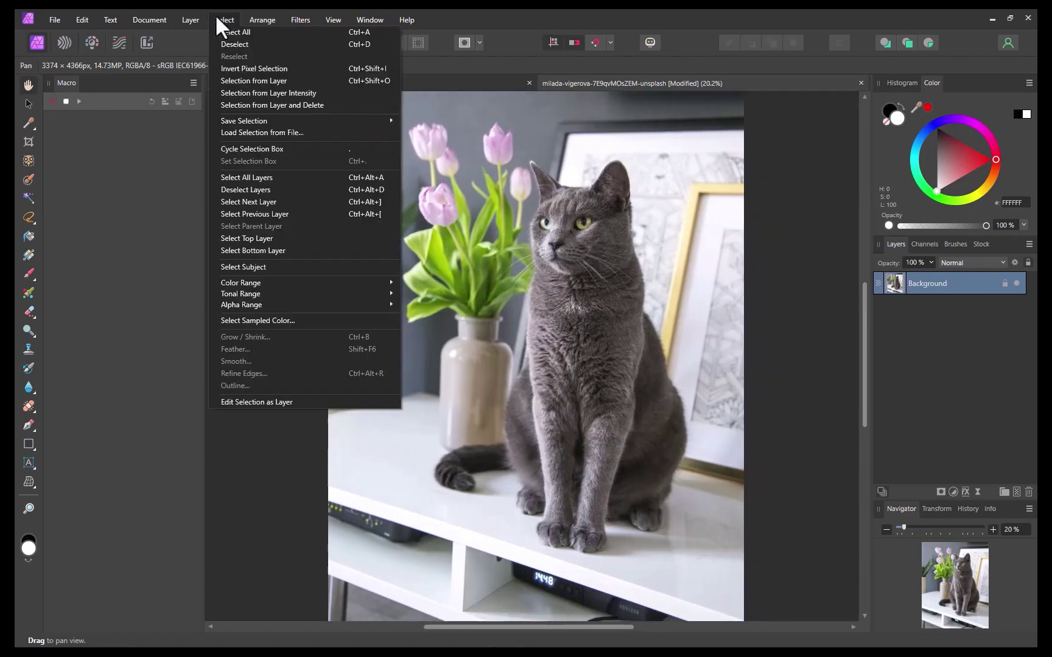
{"action": "left_click", "coordinate": [285, 266]}
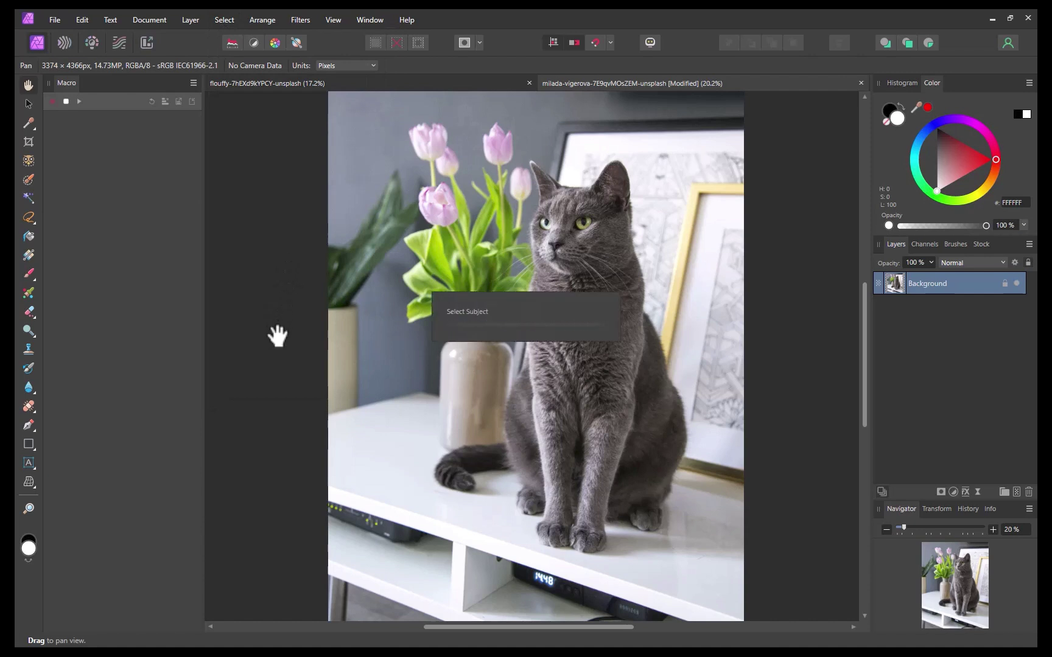
{"action": "left_click", "coordinate": [953, 492]}
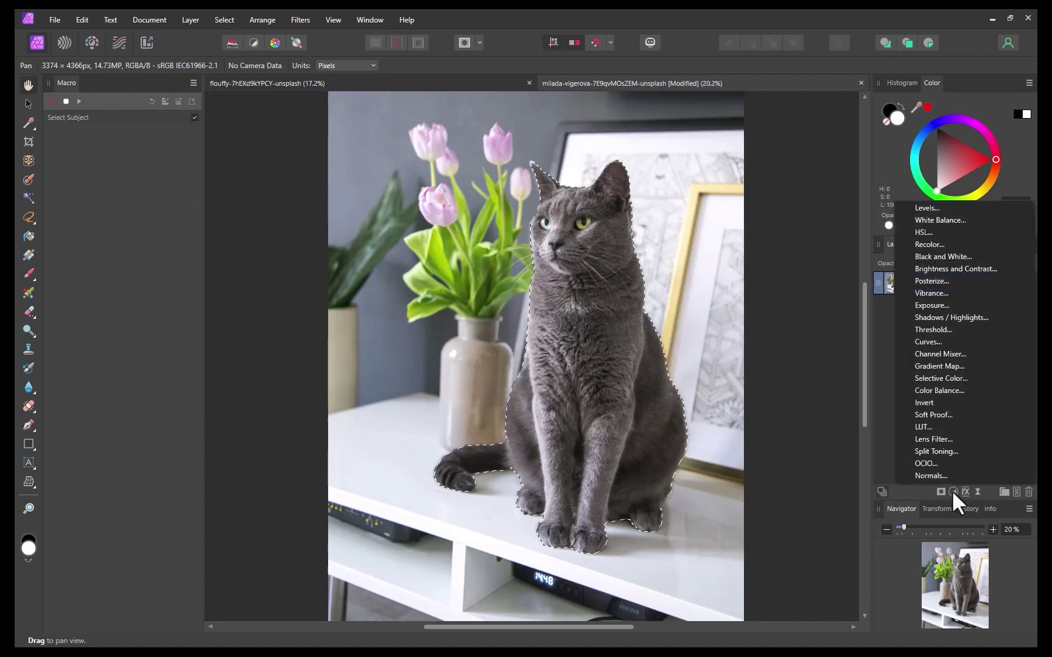
{"action": "left_click", "coordinate": [959, 269]}
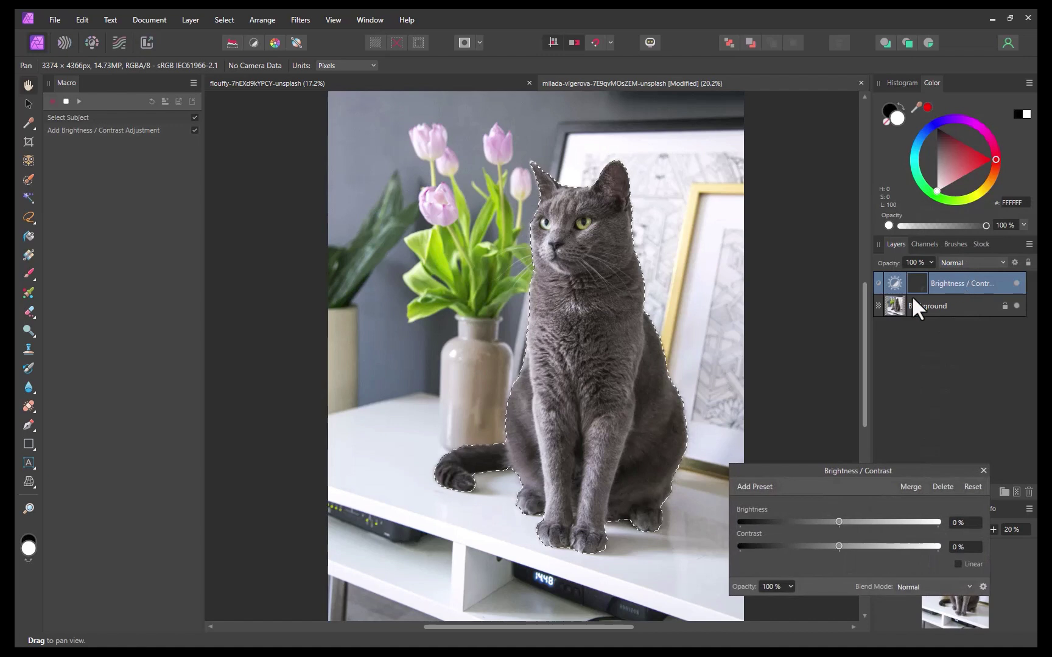
{"action": "left_click_drag", "start_coordinate": [837, 521], "coordinate": [861, 519]}
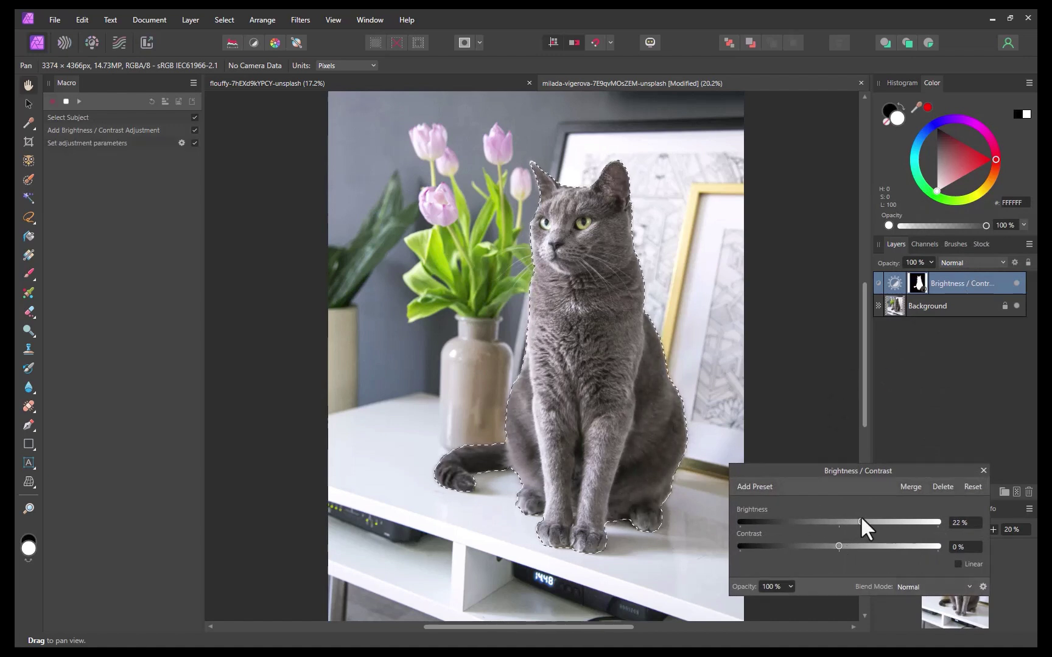
{"action": "left_click", "coordinate": [218, 18]}
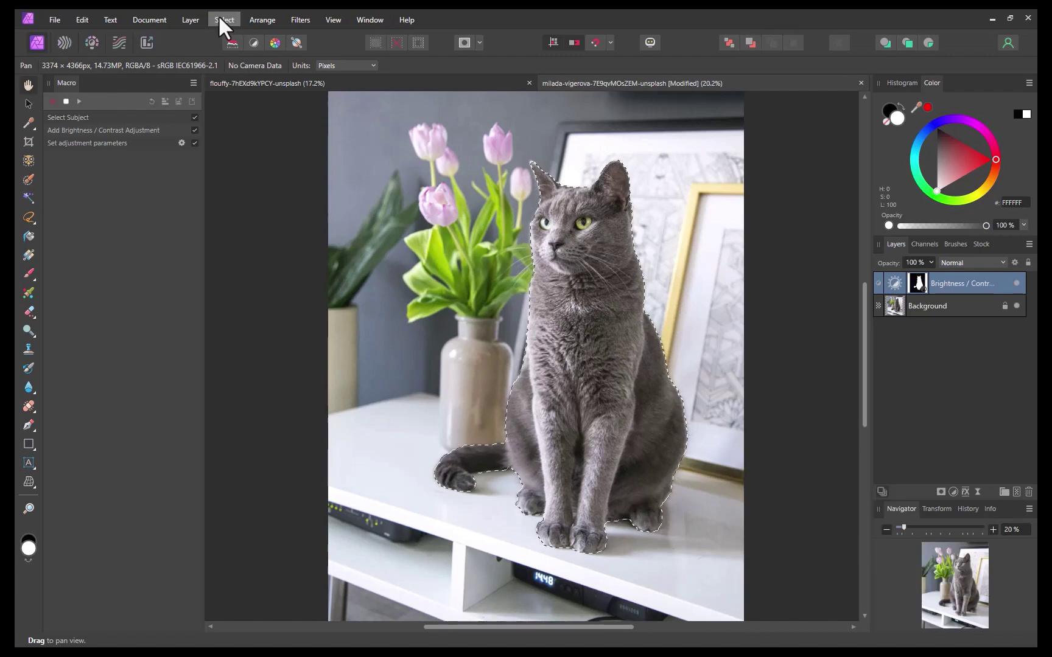
Step: Invert the selection and darken the background with a -26% Brightness/Contrast layer
{"action": "left_click", "coordinate": [218, 17]}
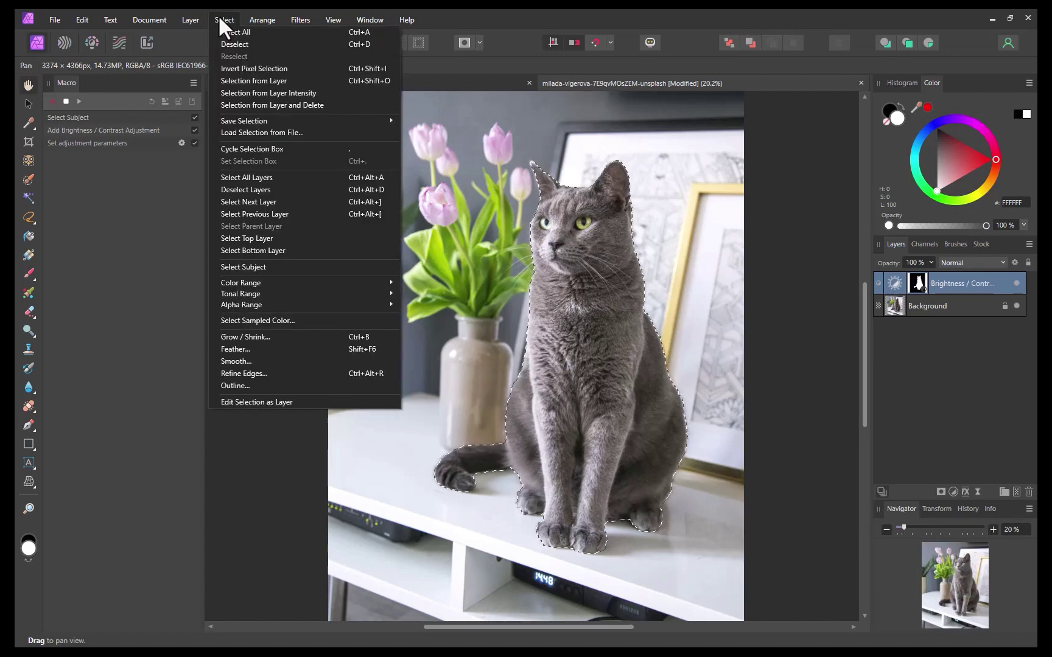
{"action": "left_click", "coordinate": [225, 67]}
{"action": "left_click", "coordinate": [953, 491]}
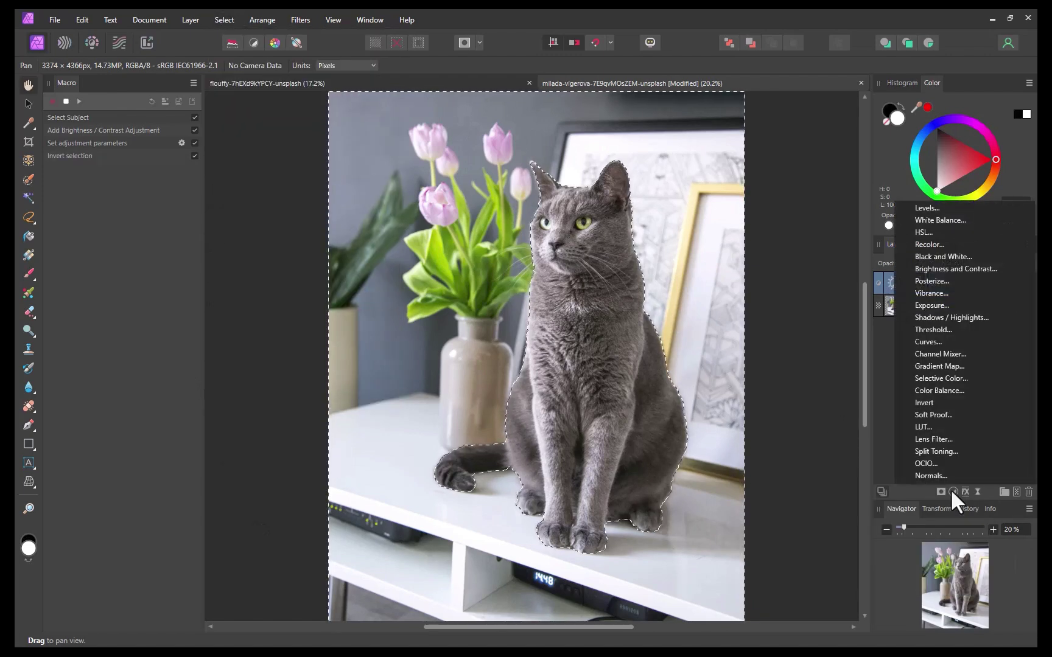
{"action": "left_click", "coordinate": [944, 268]}
{"action": "left_click_drag", "start_coordinate": [833, 522], "coordinate": [813, 527]}
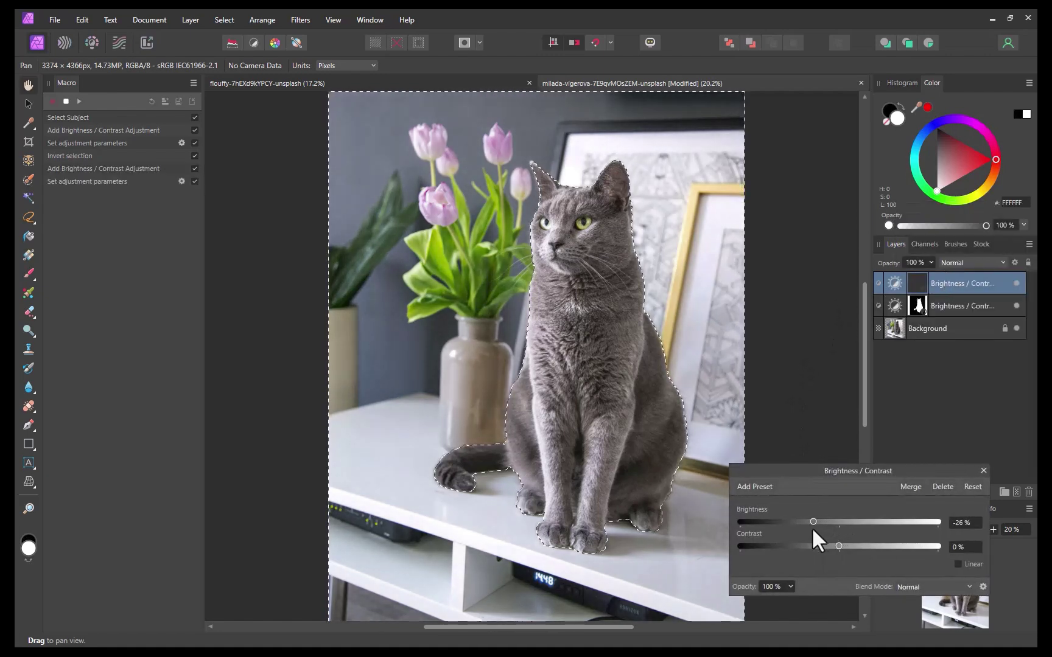
Step: Add an HSL layer cutting background saturation to -78%, then deselect
{"action": "left_click", "coordinate": [953, 492]}
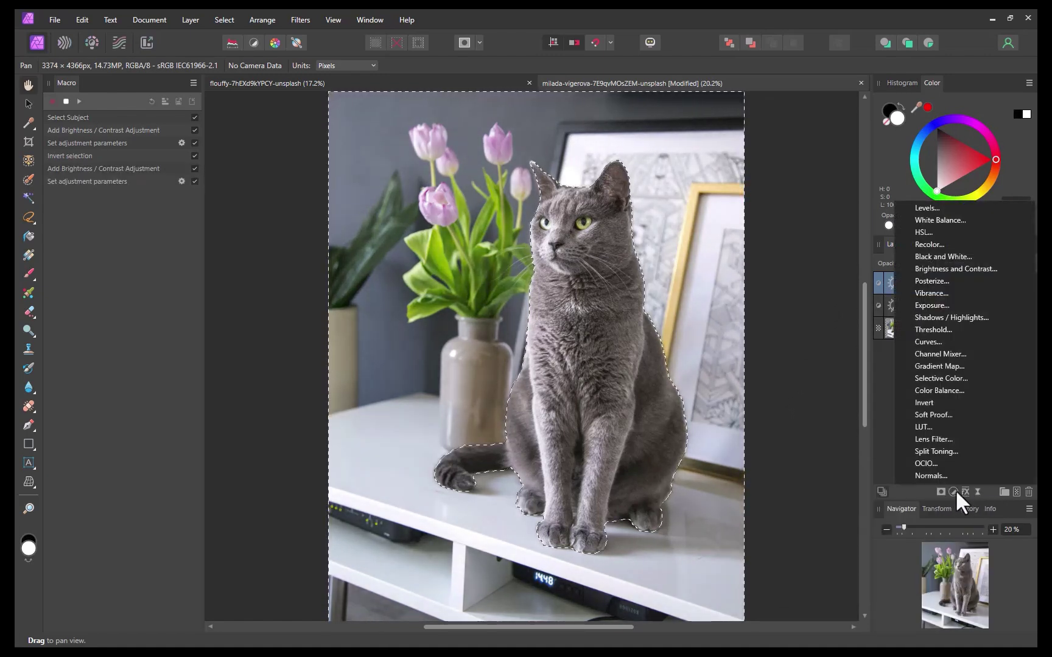
{"action": "left_click", "coordinate": [981, 233]}
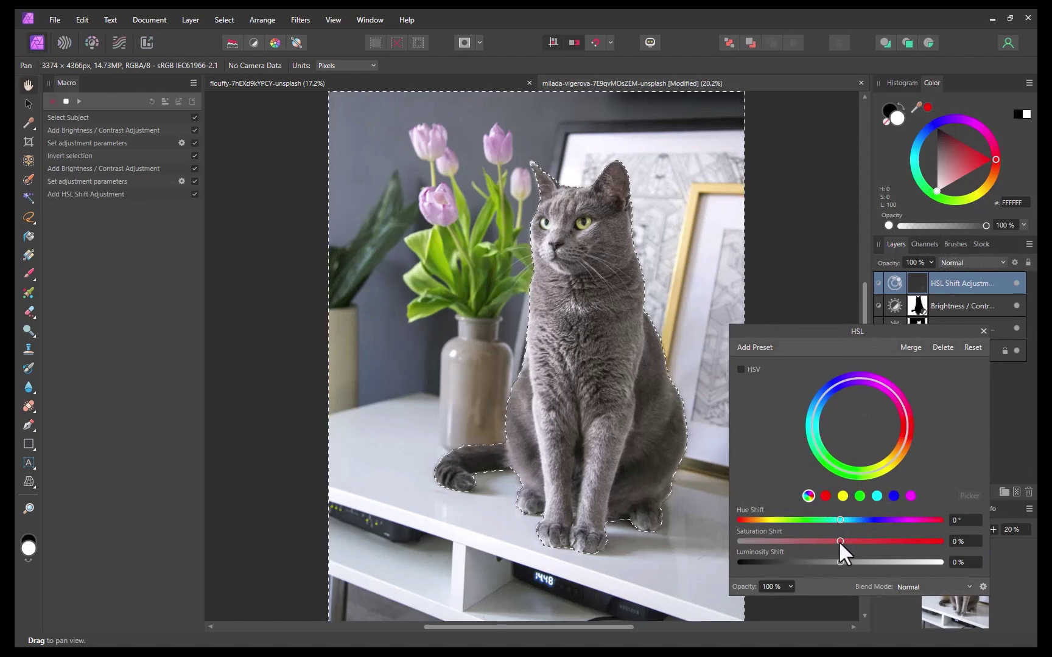
{"action": "left_click_drag", "start_coordinate": [839, 541], "coordinate": [761, 541]}
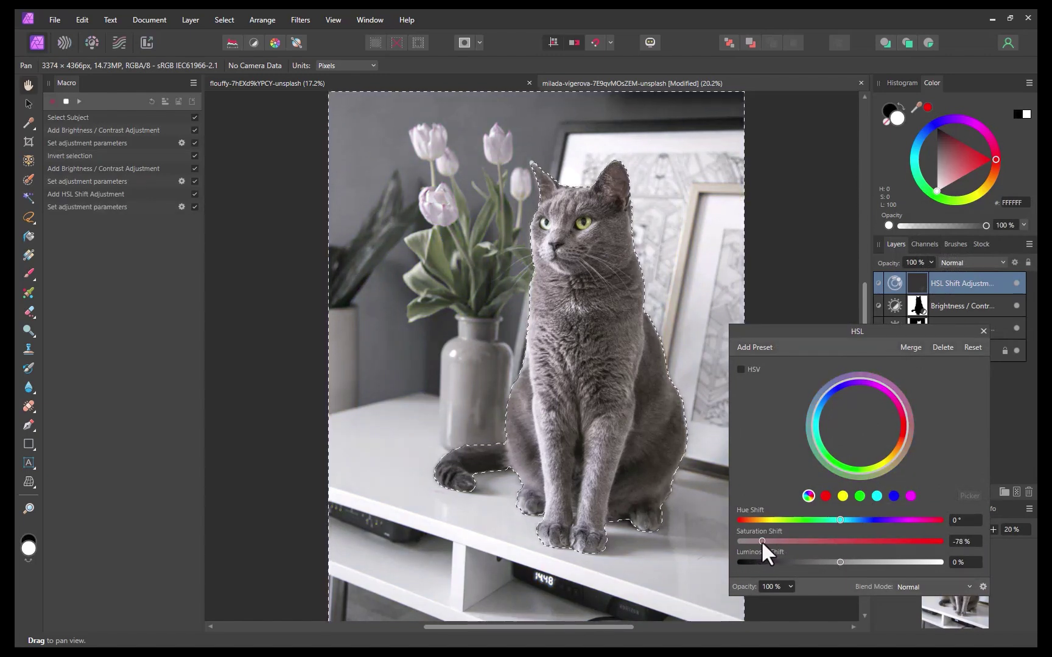
{"action": "left_click", "coordinate": [983, 332]}
{"action": "key", "text": "ctrl+d"}
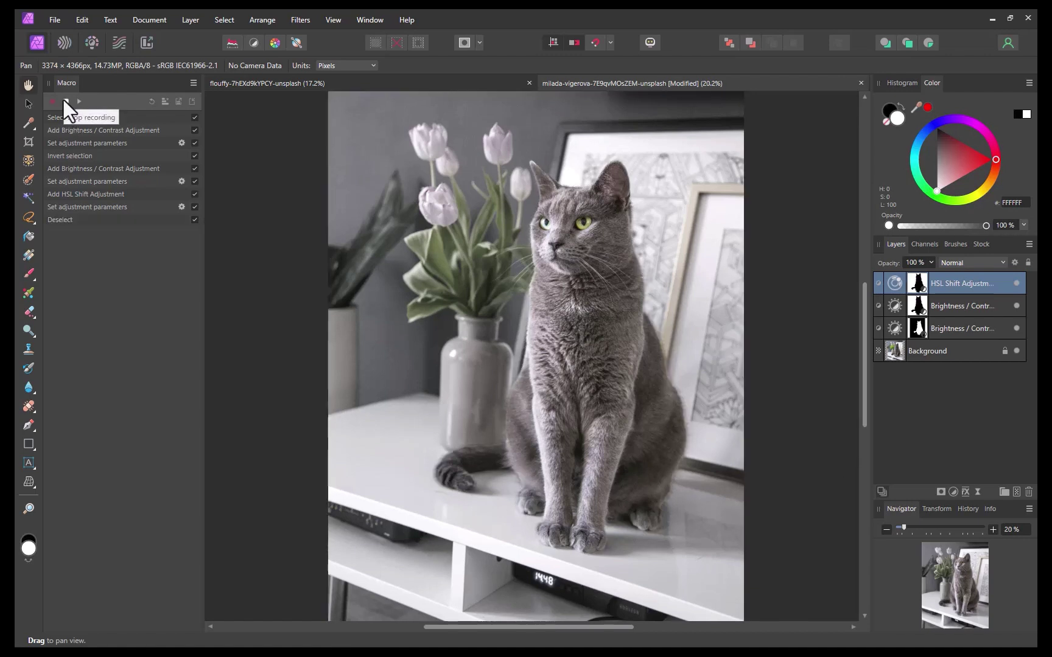
Step: Stop recording and save the macro as PROCESSPORTRAIT in mycategory
{"action": "left_click", "coordinate": [65, 100]}
{"action": "left_click", "coordinate": [164, 101]}
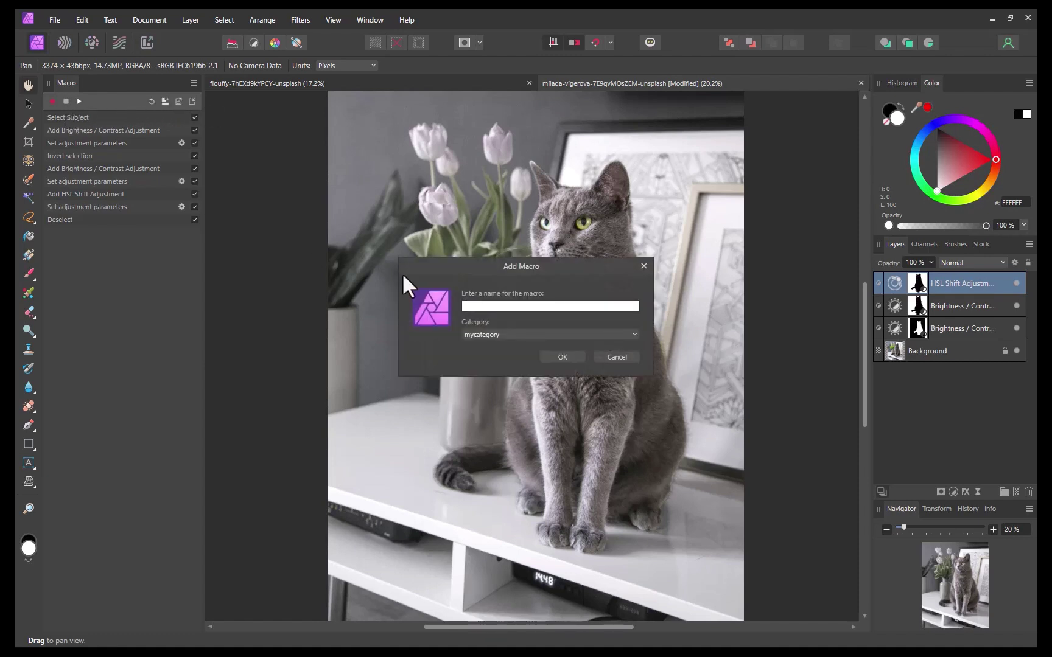
{"action": "type", "text": "PROCESSPORTRAIT"}
{"action": "left_click", "coordinate": [563, 357]}
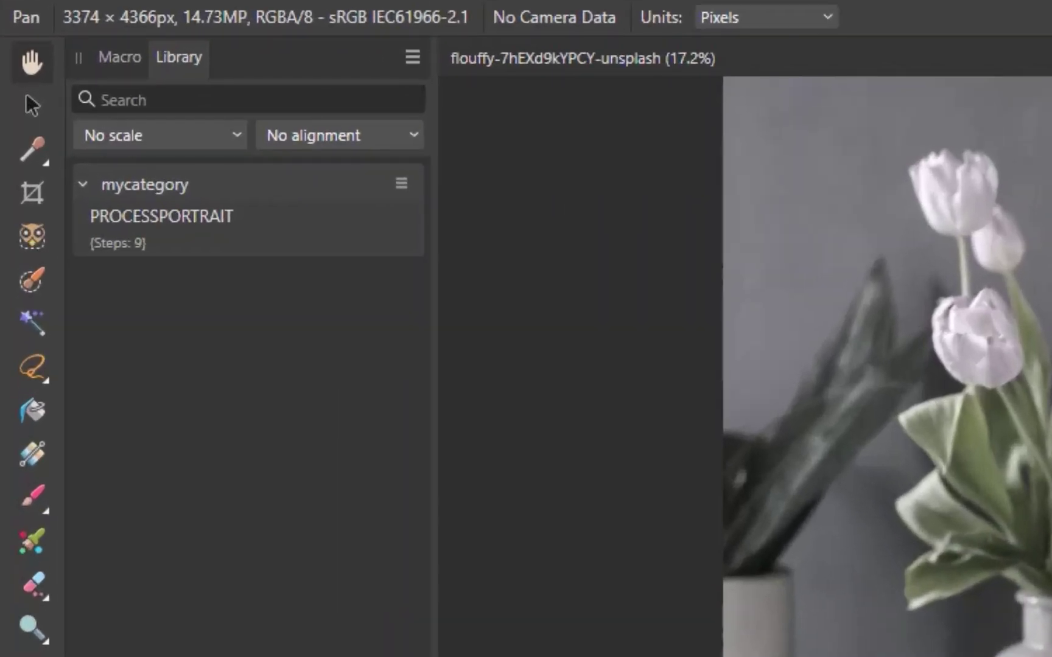
Step: Open jamie-street-me0hi86szok from the batch folder and apply the PROCESSPORTRAIT macro
{"action": "left_click", "coordinate": [49, 17]}
{"action": "left_click", "coordinate": [79, 157]}
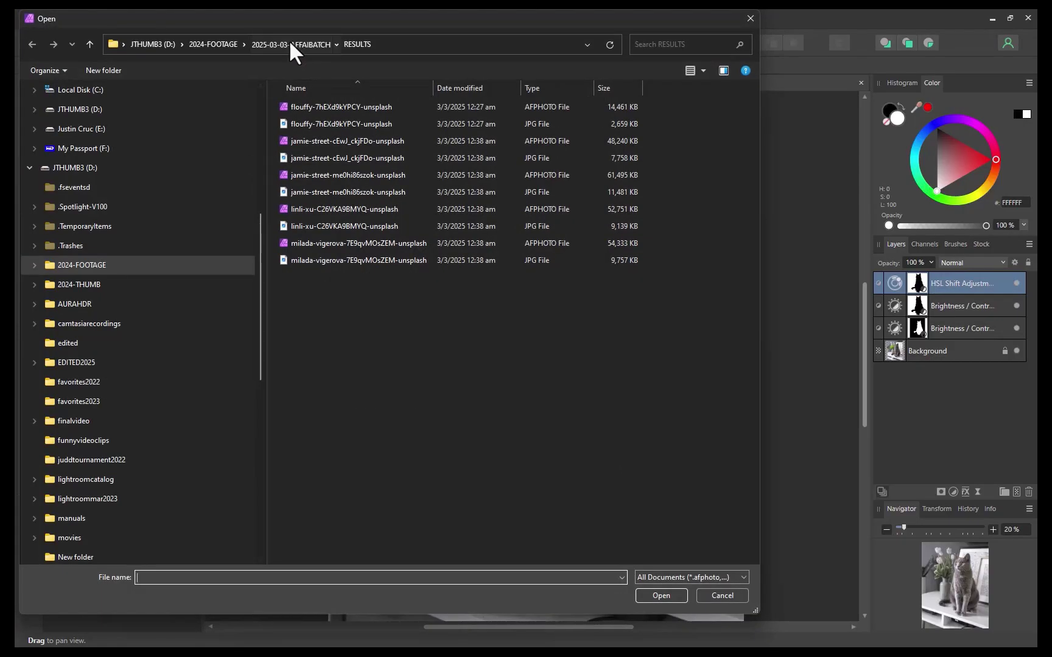
{"action": "left_click", "coordinate": [289, 44]}
{"action": "double_click", "coordinate": [574, 373]}
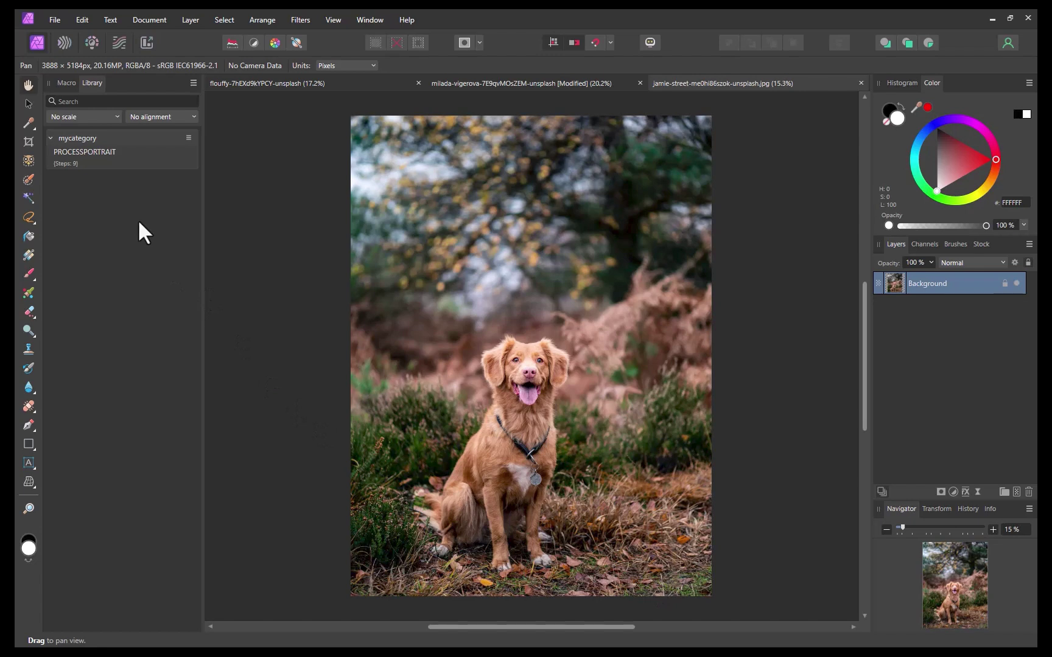
{"action": "left_click", "coordinate": [112, 152]}
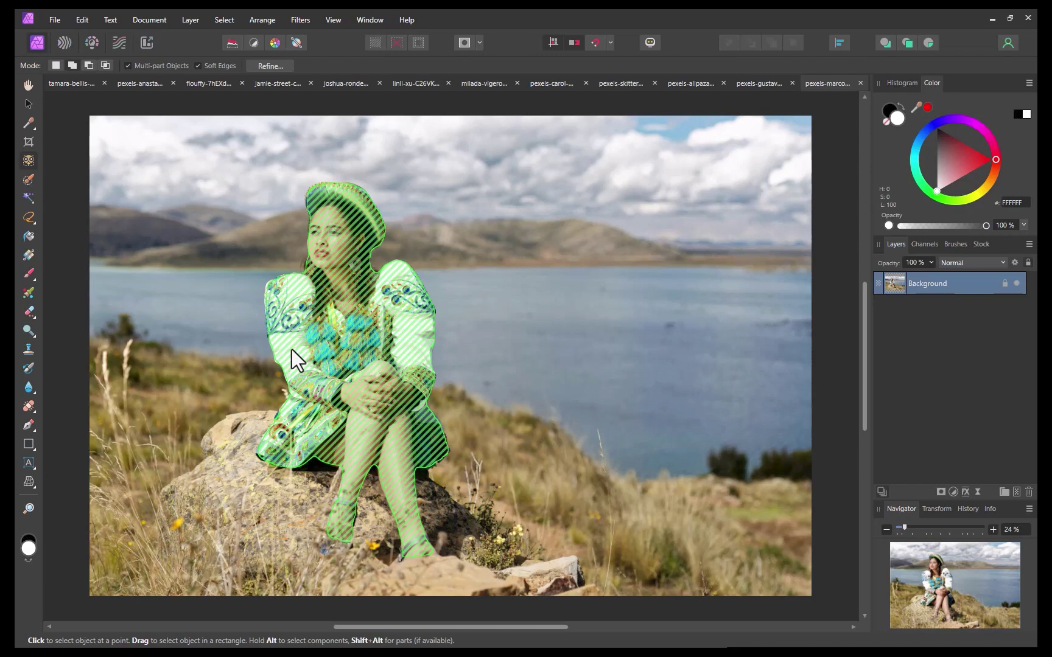
Step: Preview the woman seated on the rock as one detected object
{"action": "key", "text": "alt"}
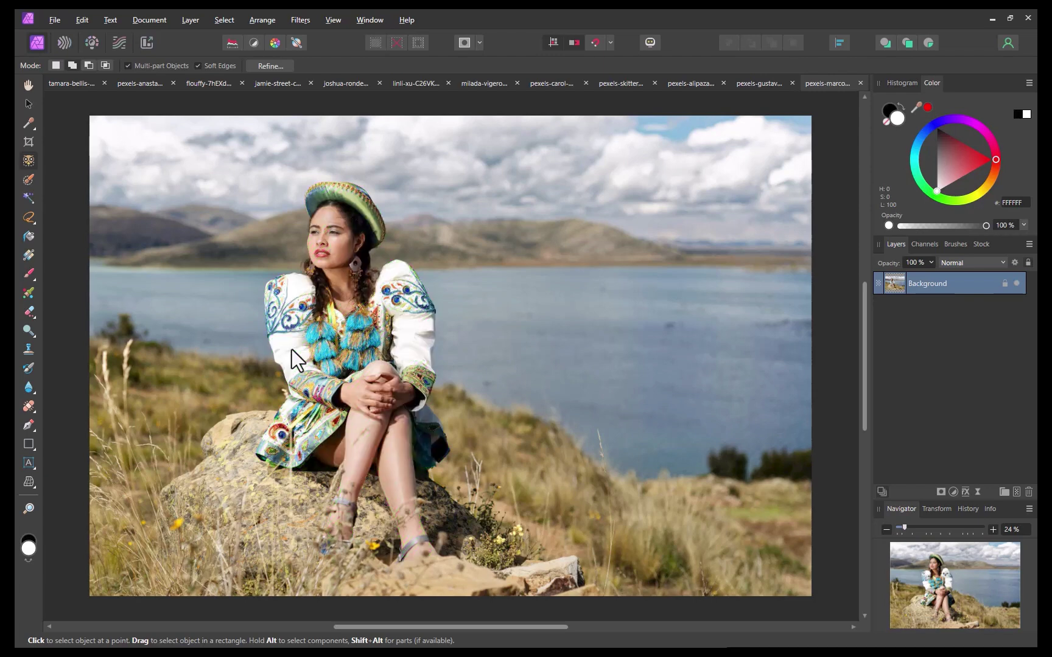
{"action": "key", "text": "alt"}
{"action": "key", "text": "alt"}
{"action": "key", "text": "alt"}
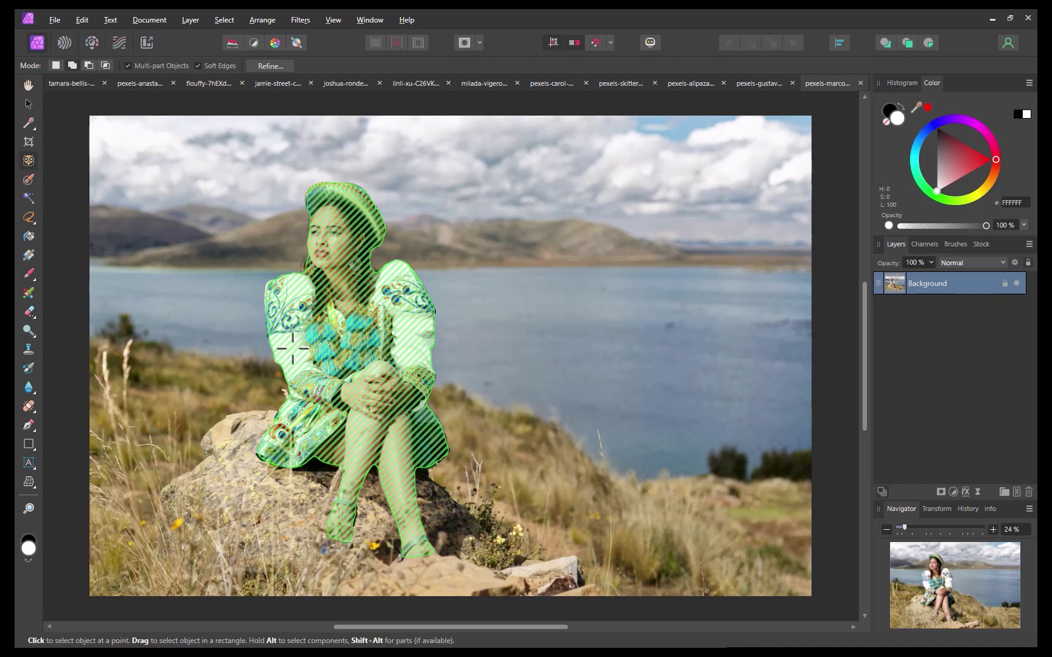
Step: Select the woman on the rock as an object, then subtract the distant hills in Subtract mode
{"action": "left_click", "coordinate": [293, 348]}
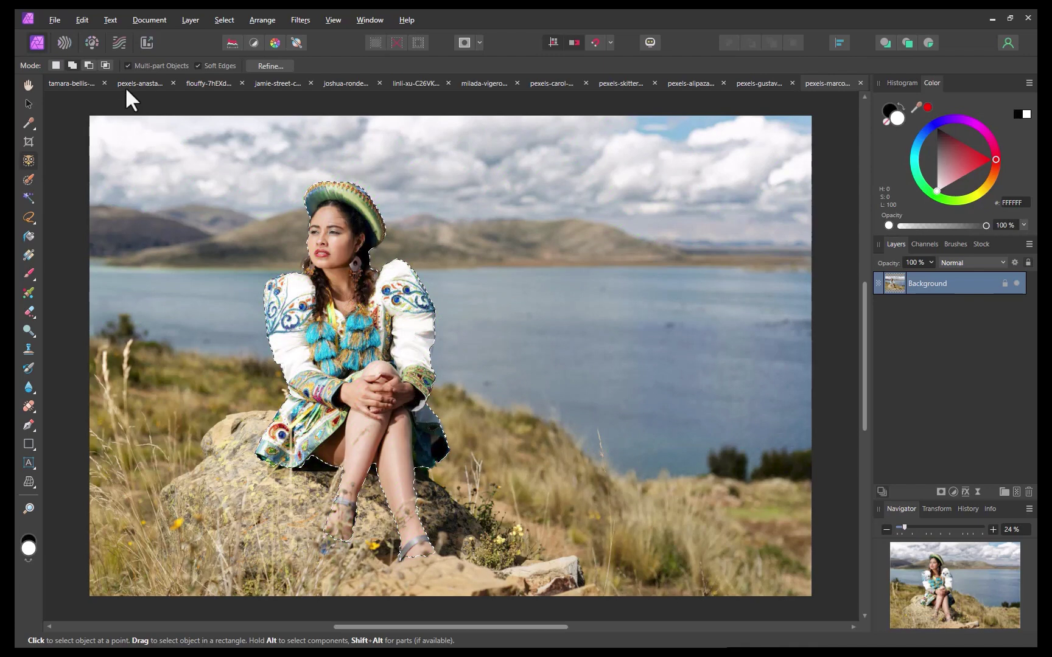
{"action": "left_click", "coordinate": [87, 65]}
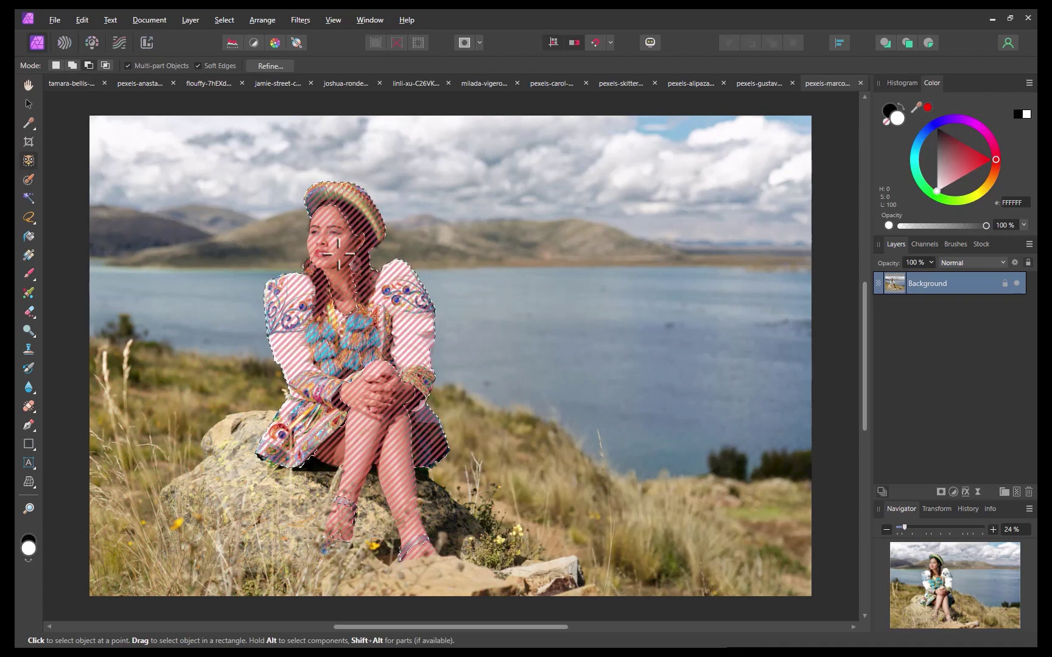
{"action": "left_click", "coordinate": [353, 212]}
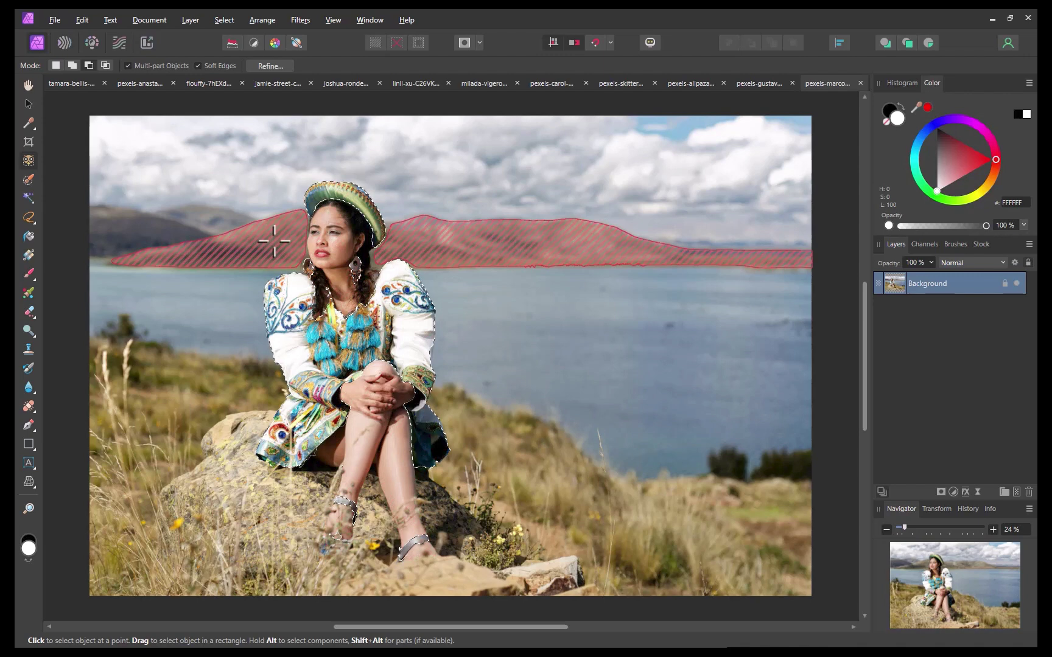
Step: Add an HSL layer to the woman's selection with Saturation Shift at 51%, then view its mask
{"action": "left_click", "coordinate": [953, 492]}
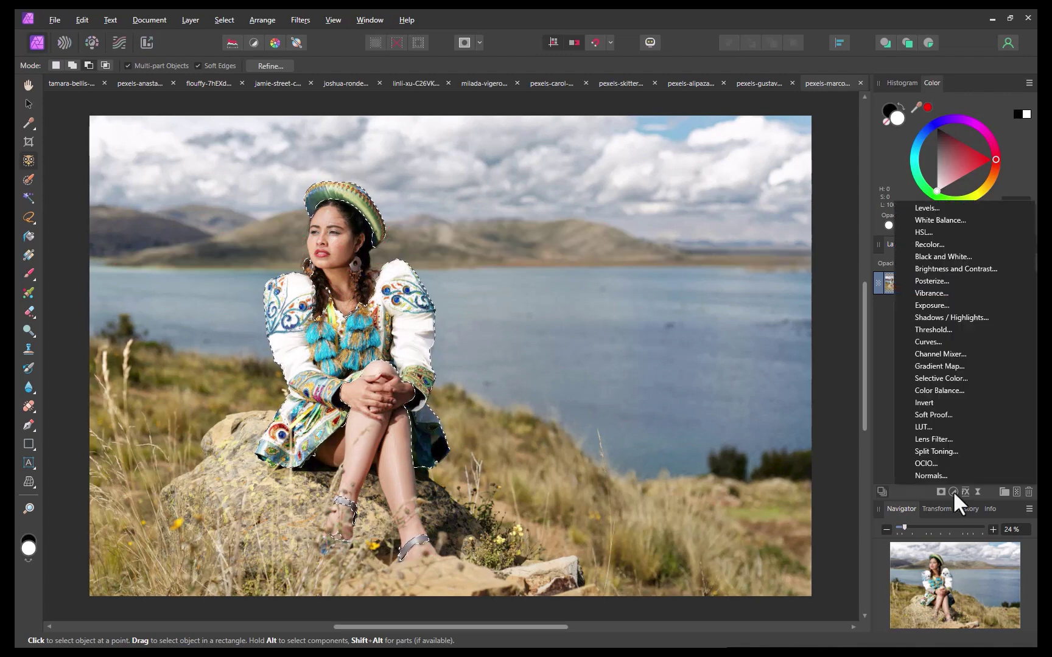
{"action": "left_click", "coordinate": [942, 232]}
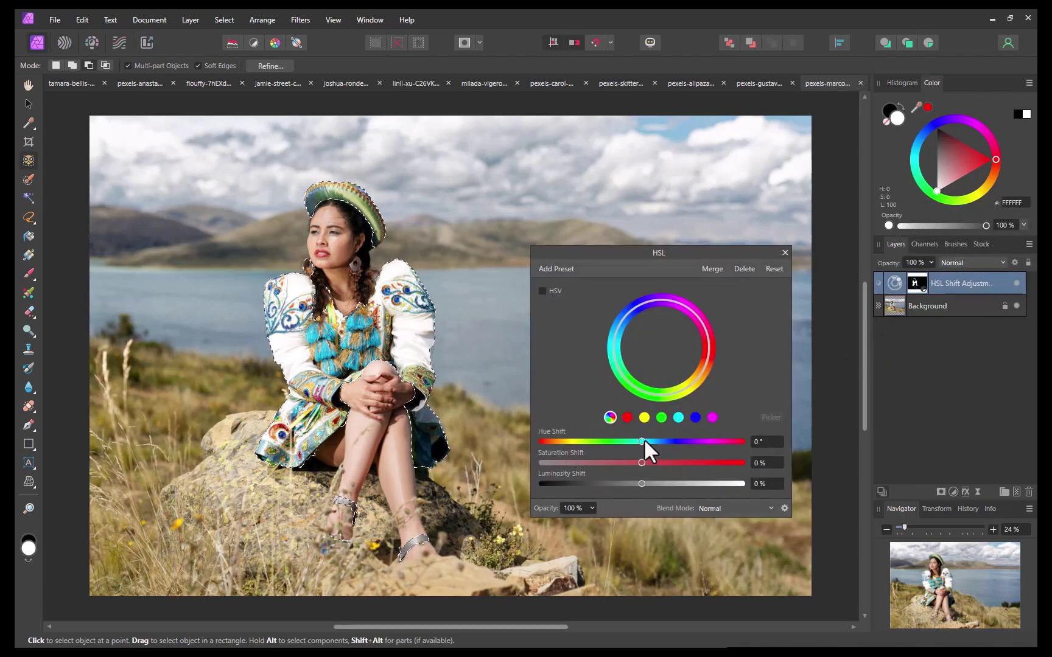
{"action": "left_click_drag", "start_coordinate": [643, 463], "coordinate": [674, 463]}
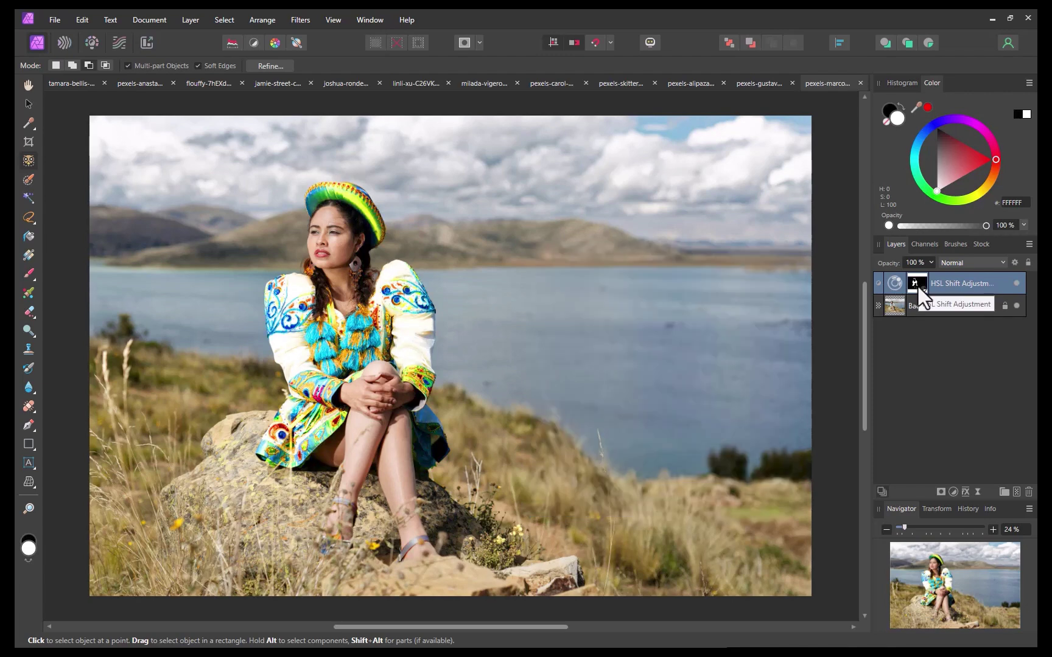
{"action": "left_click", "coordinate": [918, 285], "text": "alt"}
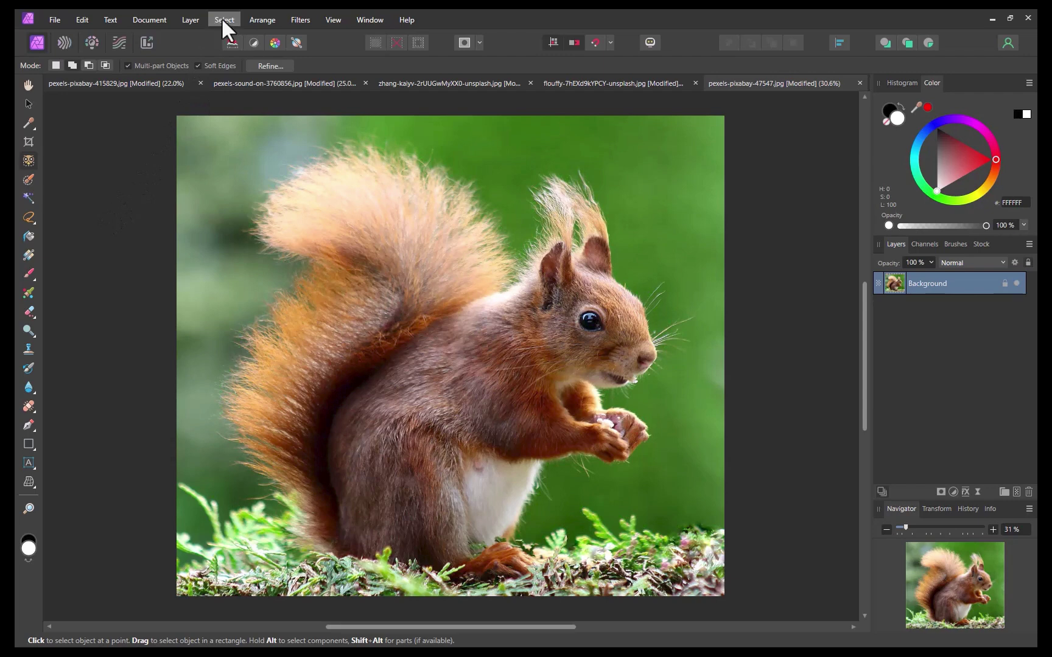
Step: Auto-select the squirrel with Select Subject, trying and then undoing a background mask
{"action": "left_click", "coordinate": [223, 20]}
{"action": "left_click", "coordinate": [263, 269]}
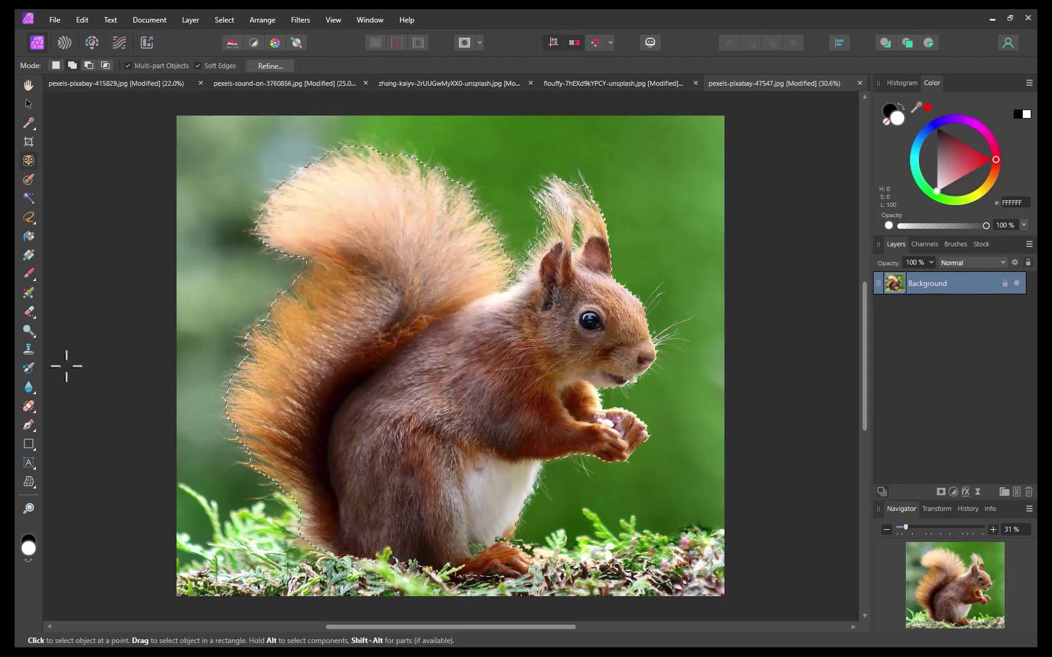
{"action": "left_click", "coordinate": [940, 492]}
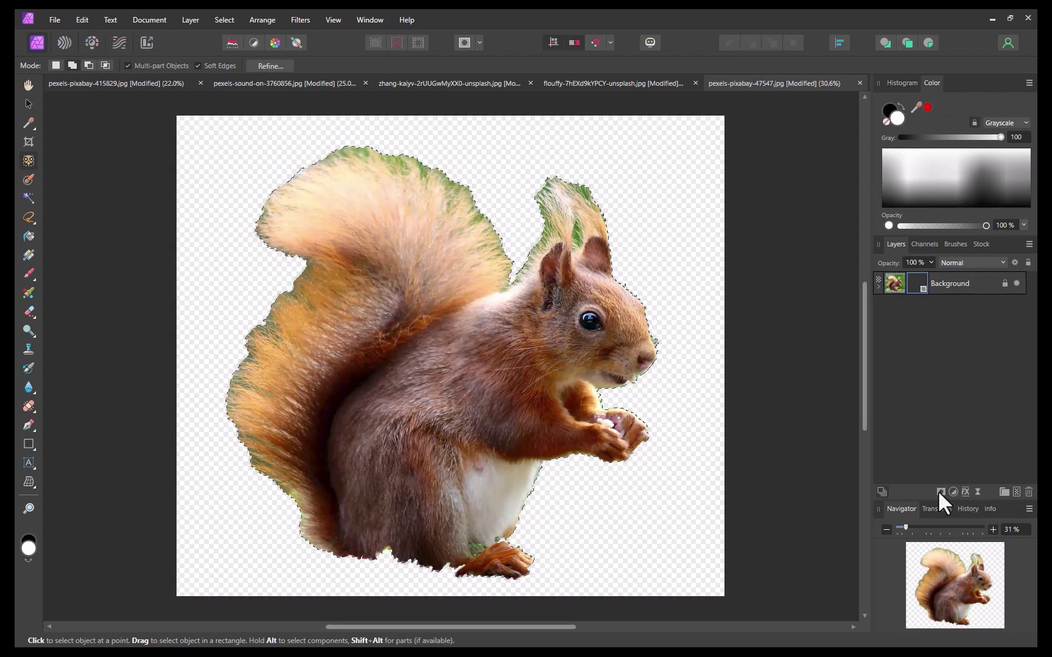
{"action": "key", "text": "ctrl+z"}
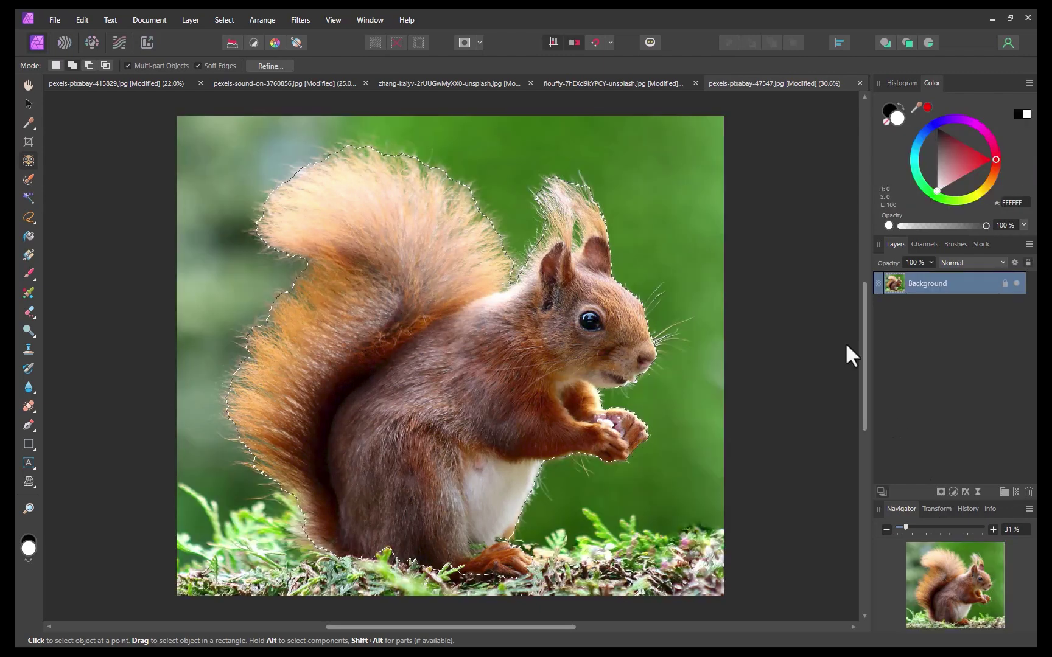
Step: Refine the squirrel selection's edges along the tail's top and near the ear, then apply
{"action": "left_click", "coordinate": [258, 65]}
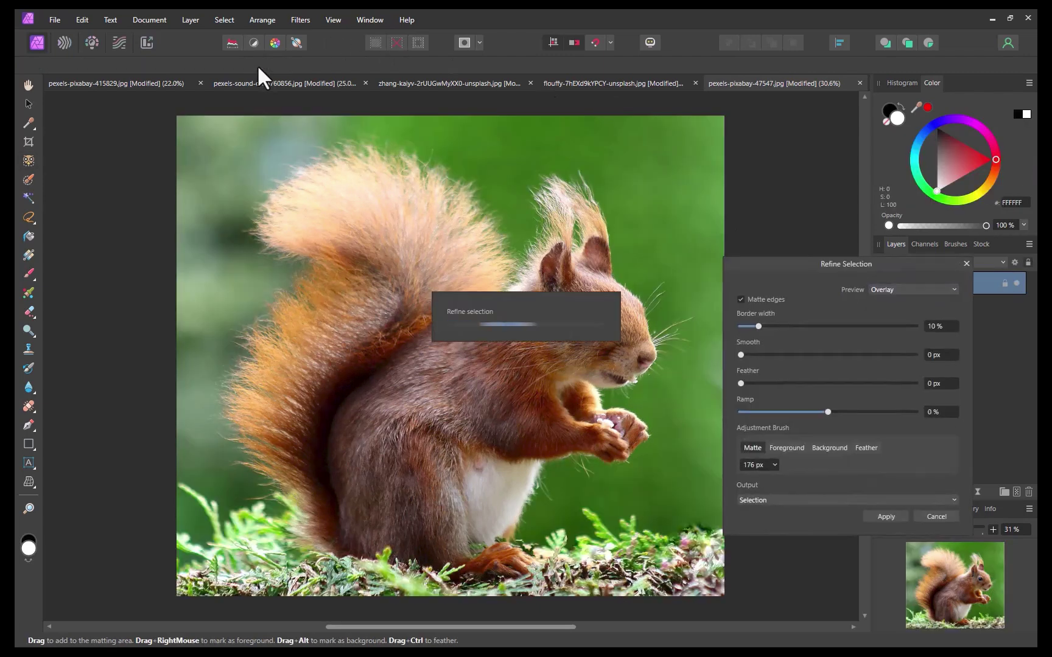
{"action": "left_click_drag", "start_coordinate": [505, 254], "coordinate": [253, 207]}
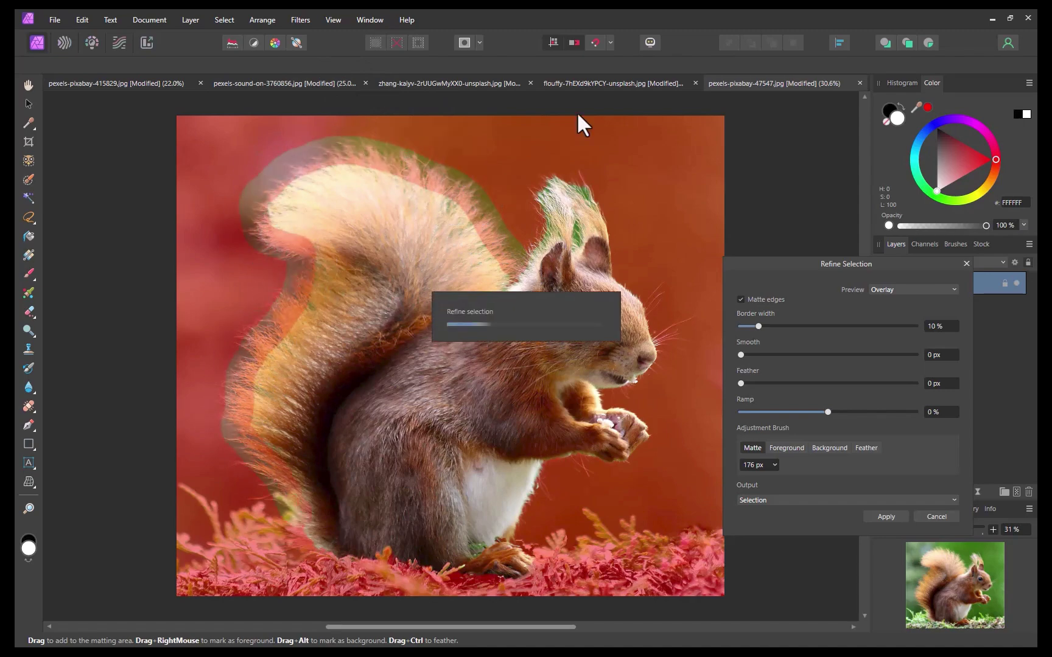
{"action": "left_click_drag", "start_coordinate": [584, 183], "coordinate": [606, 188]}
{"action": "left_click", "coordinate": [886, 517]}
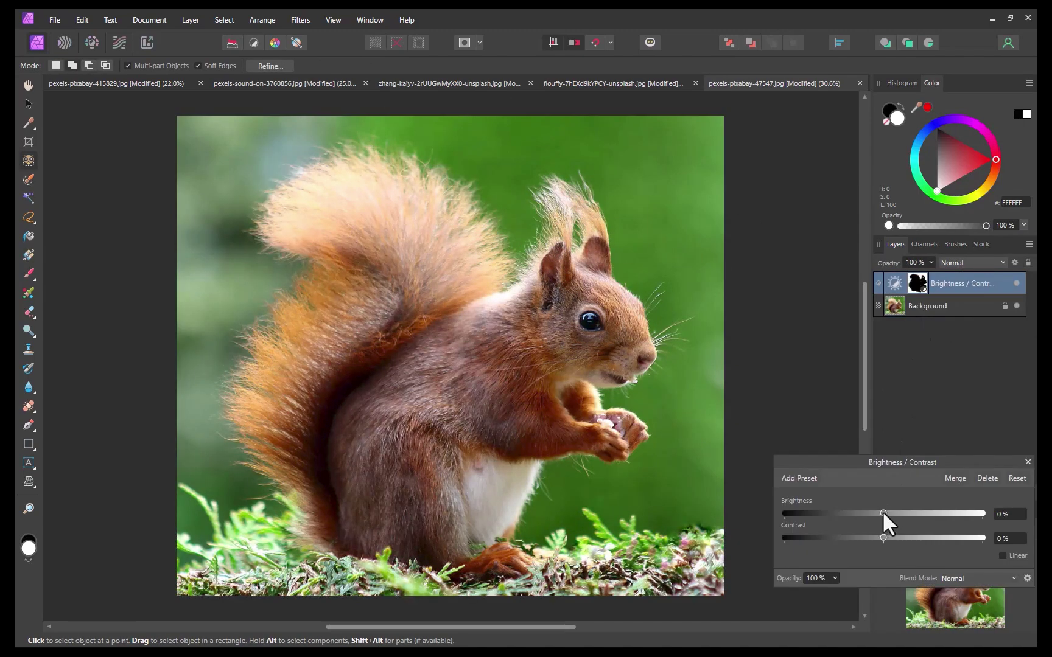
Step: Lower brightness to about -40%, then add an HSL layer on the loaded mask with saturation -61%
{"action": "left_click_drag", "start_coordinate": [883, 514], "coordinate": [843, 524]}
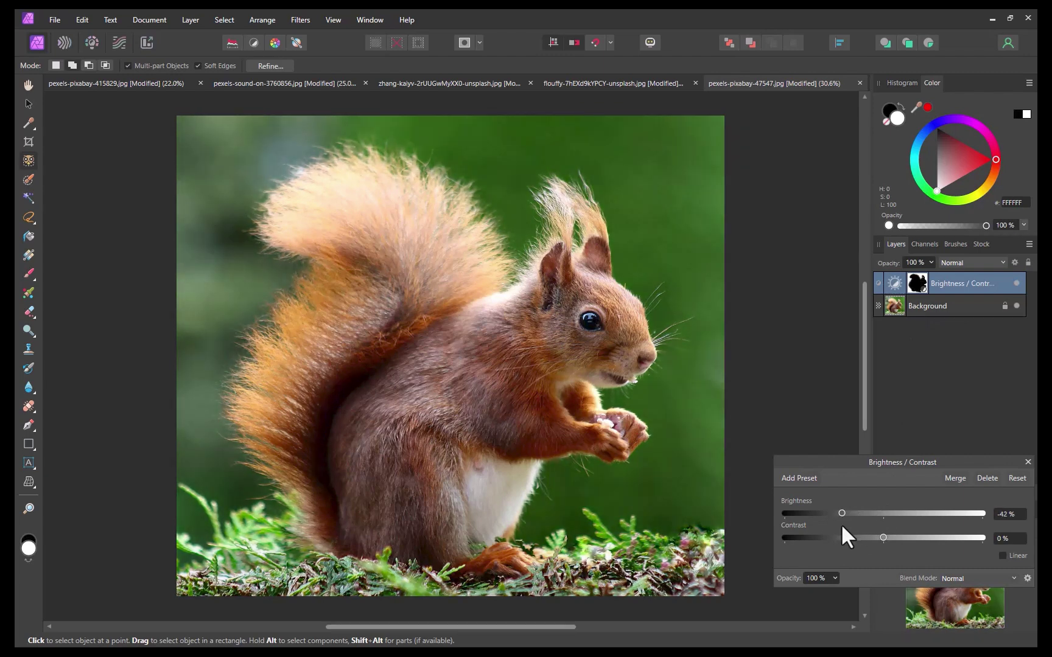
{"action": "left_click", "coordinate": [1026, 461]}
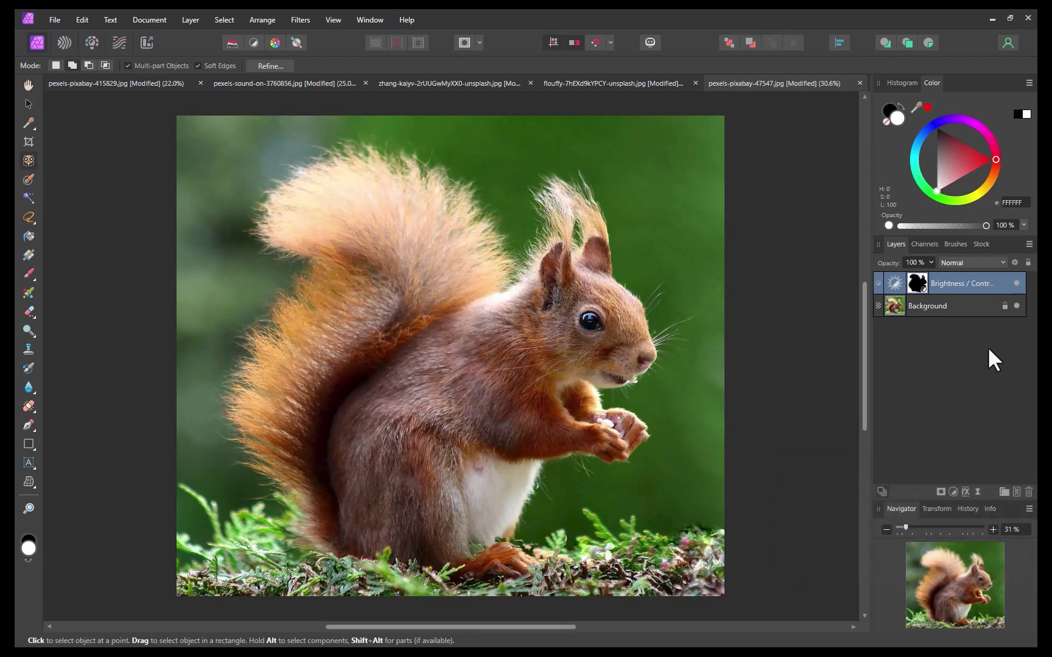
{"action": "left_click", "coordinate": [912, 282], "text": "ctrl"}
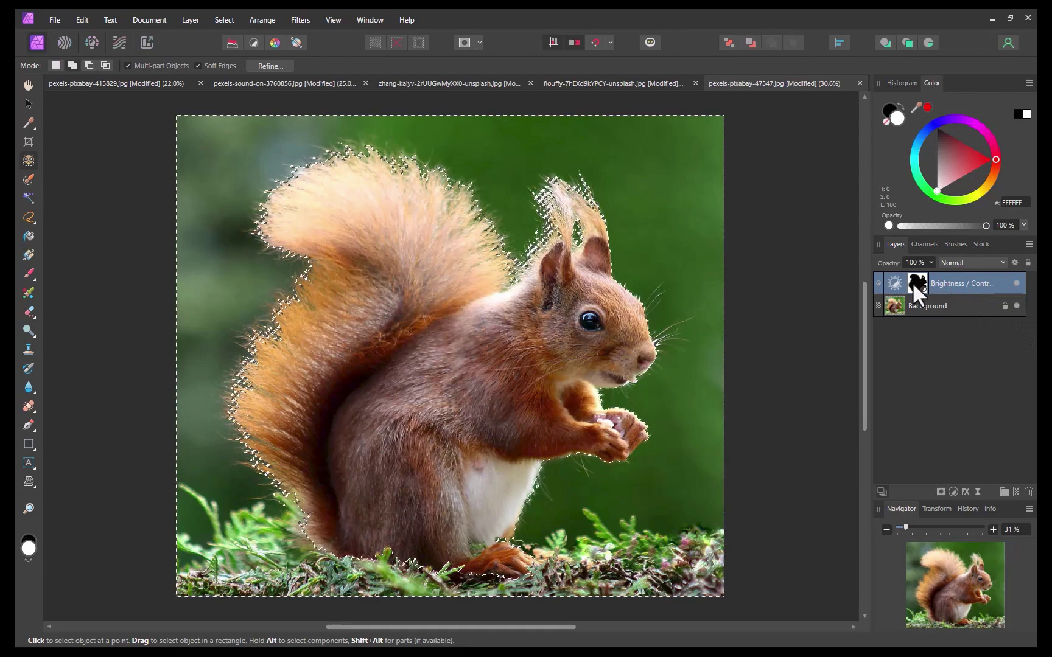
{"action": "left_click", "coordinate": [953, 492]}
{"action": "left_click", "coordinate": [935, 233]}
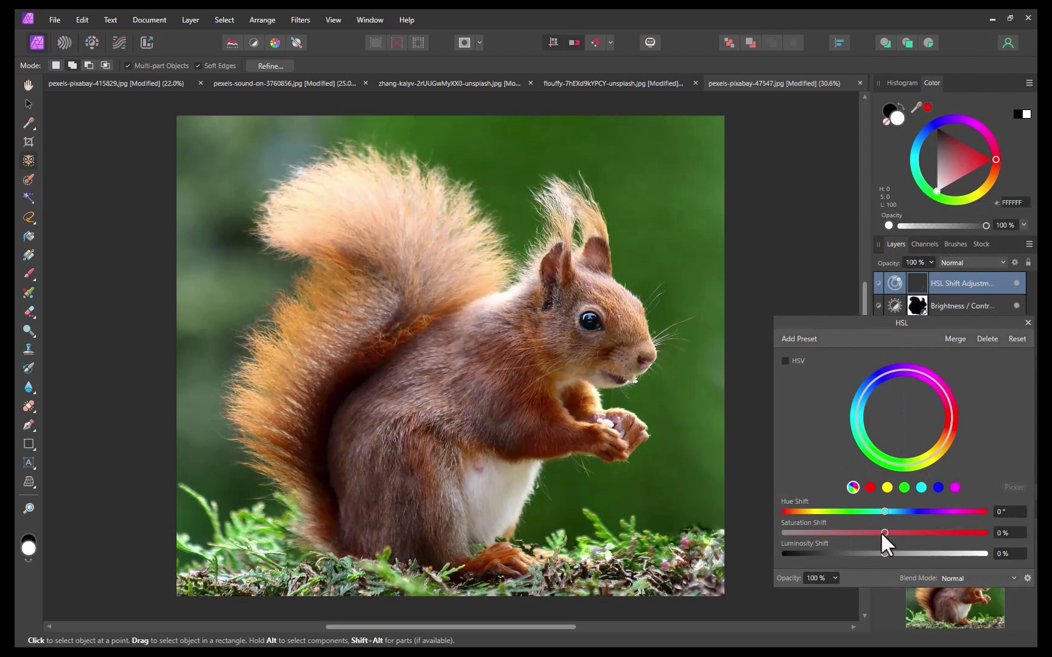
{"action": "left_click_drag", "start_coordinate": [884, 533], "coordinate": [827, 532]}
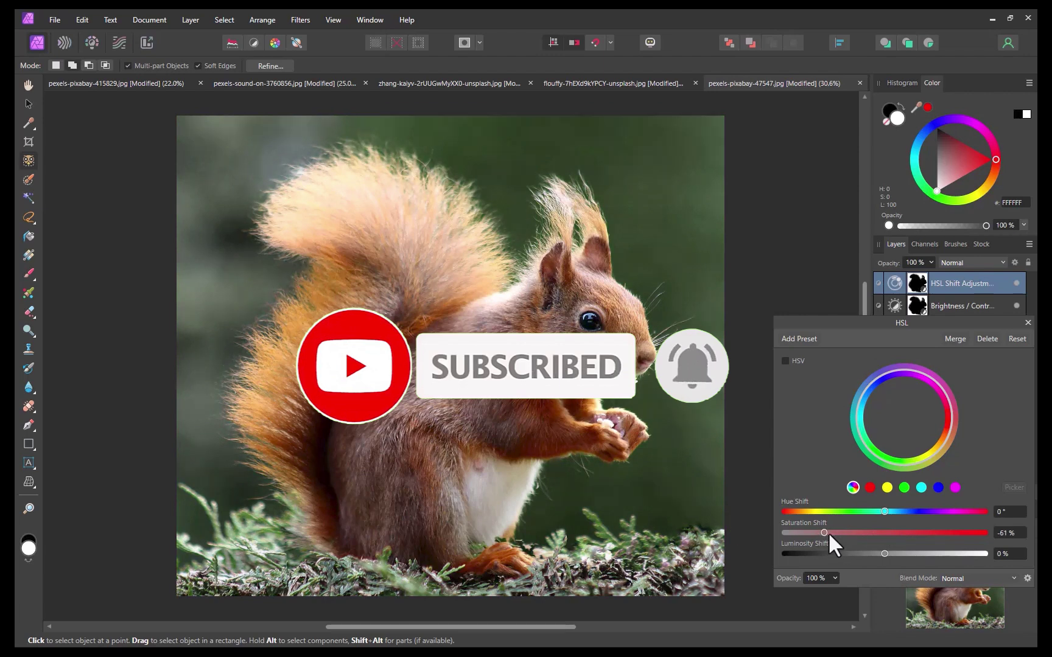
{"action": "left_click", "coordinate": [1027, 323]}
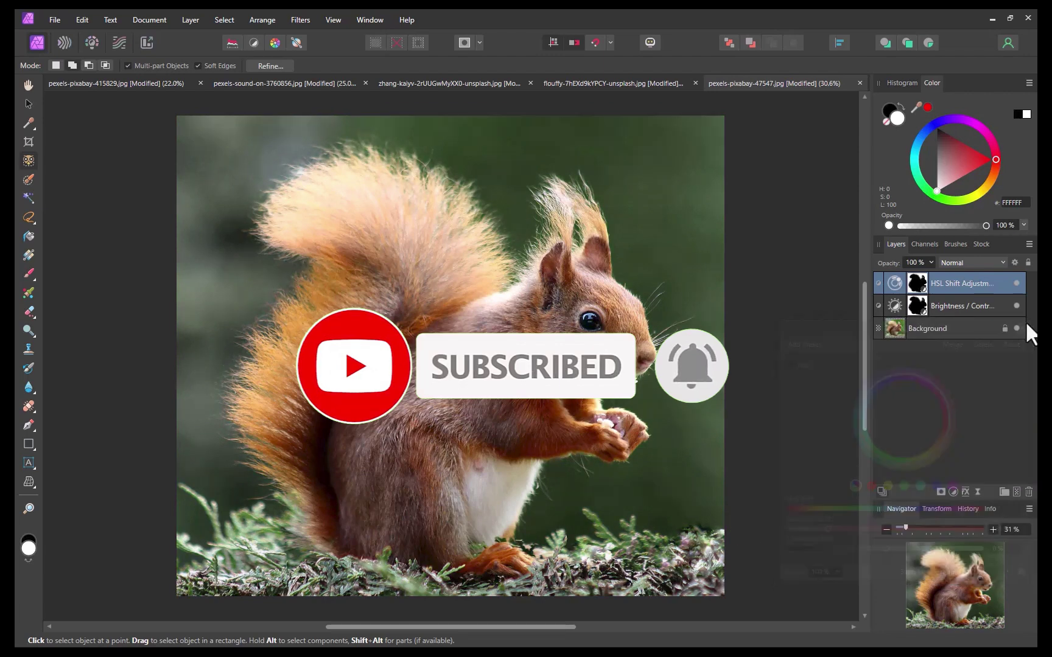